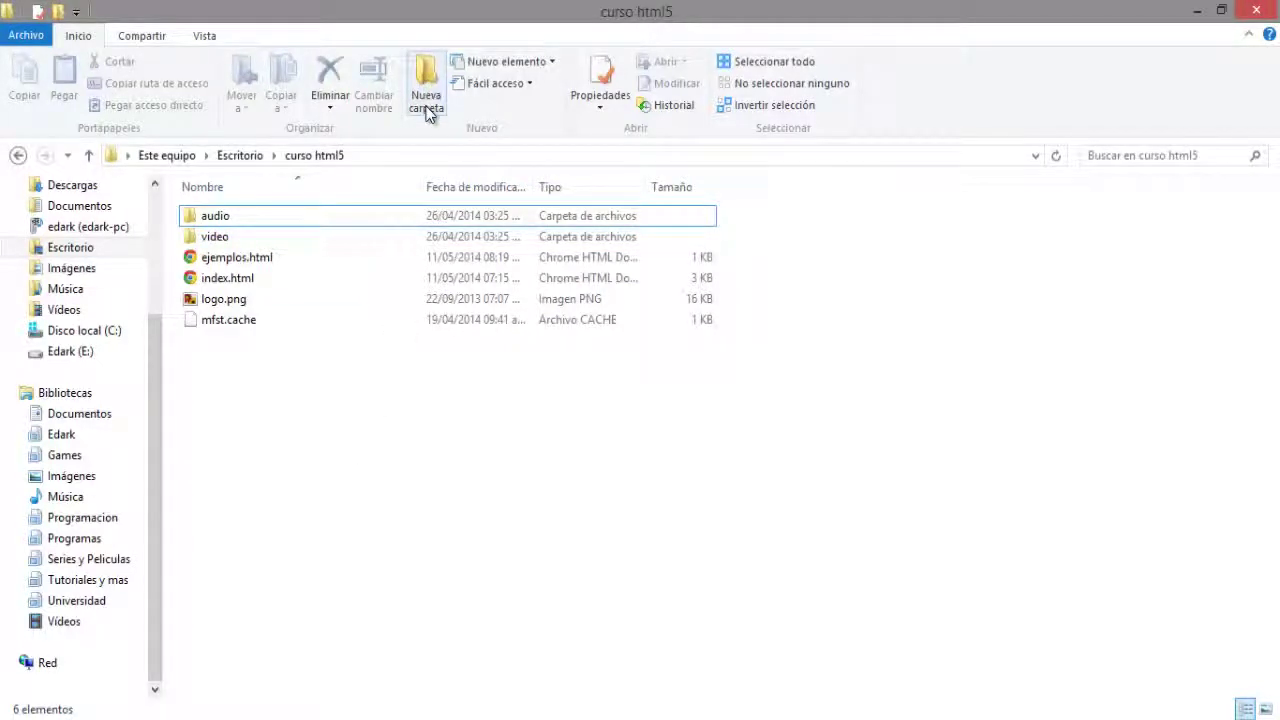
Create a folder named img in the curso html5 folder and move logo.png into it.
click(427, 102)
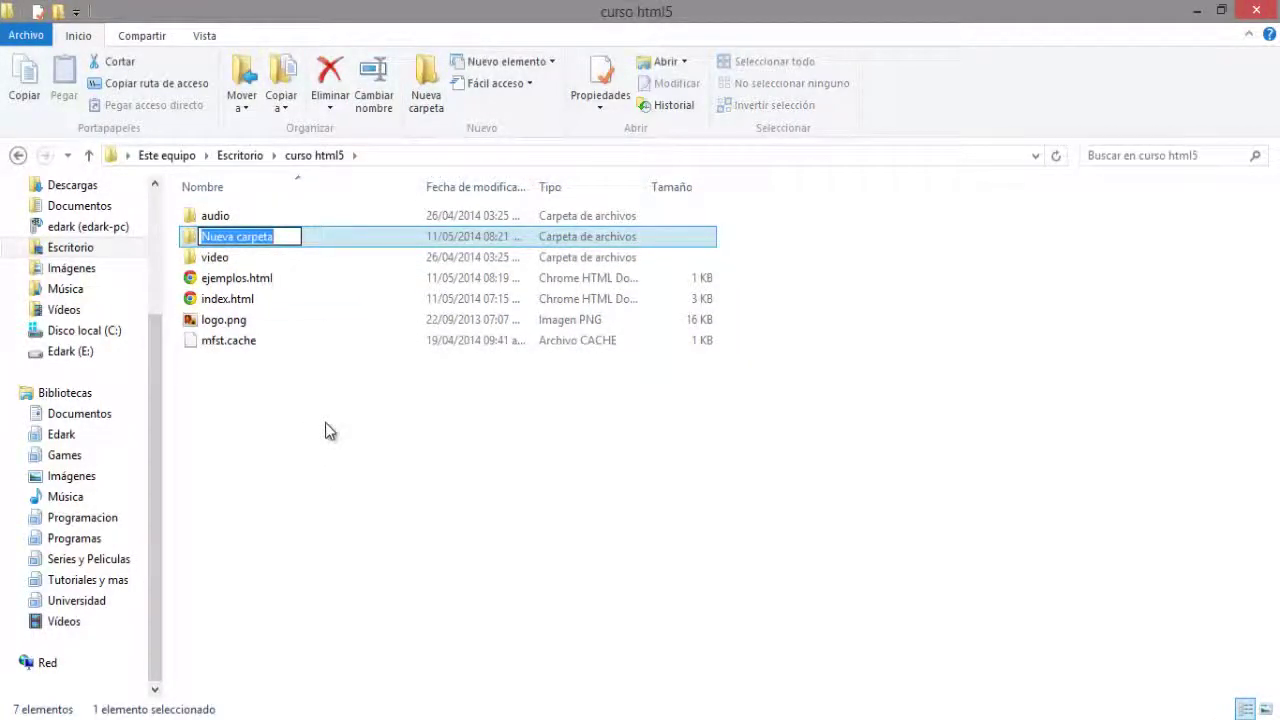
text(imagen)
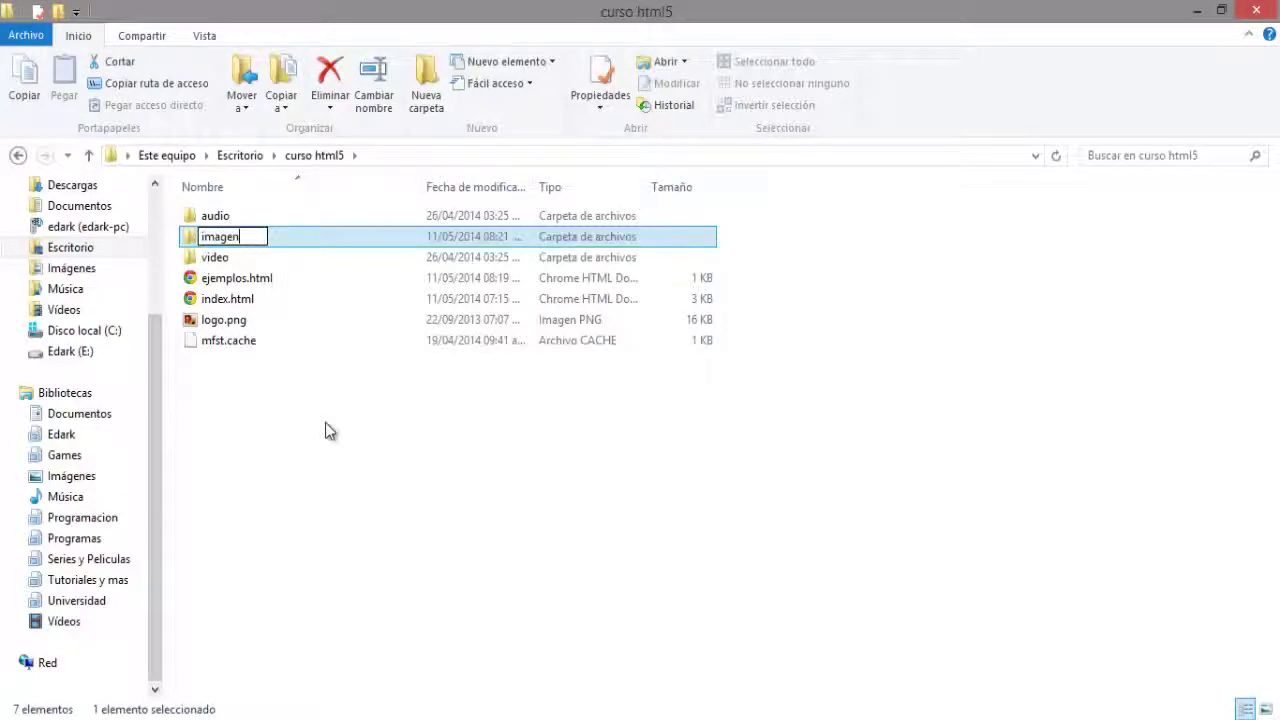
text(es)
key(BackSpace)
key(BackSpace)
key(BackSpace)
key(BackSpace)
key(BackSpace)
key(BackSpace)
text(g)
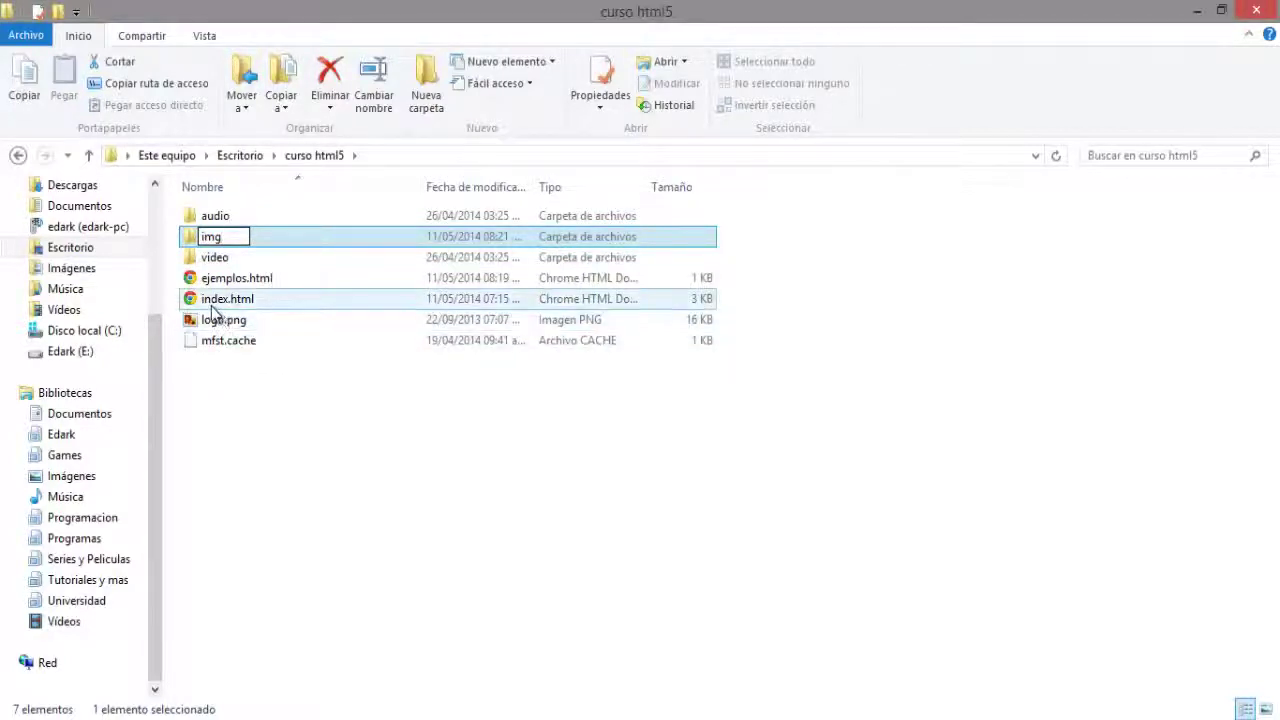
click(231, 400)
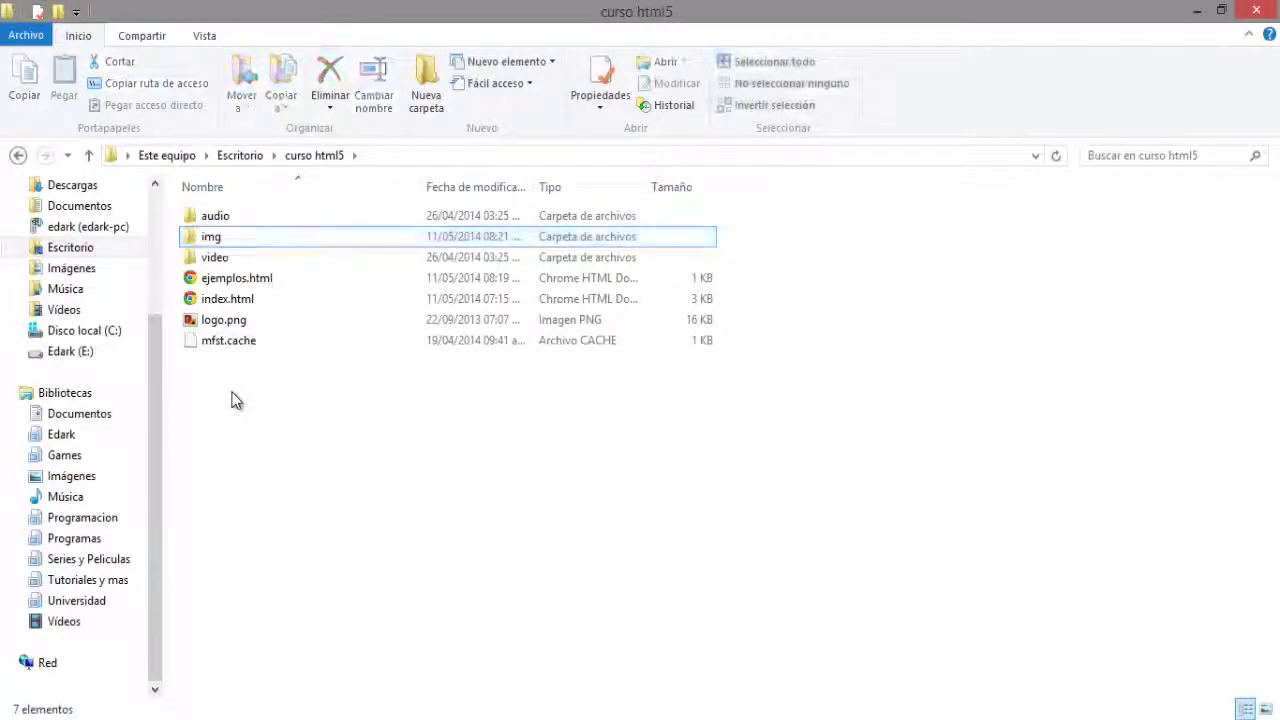
click(226, 322)
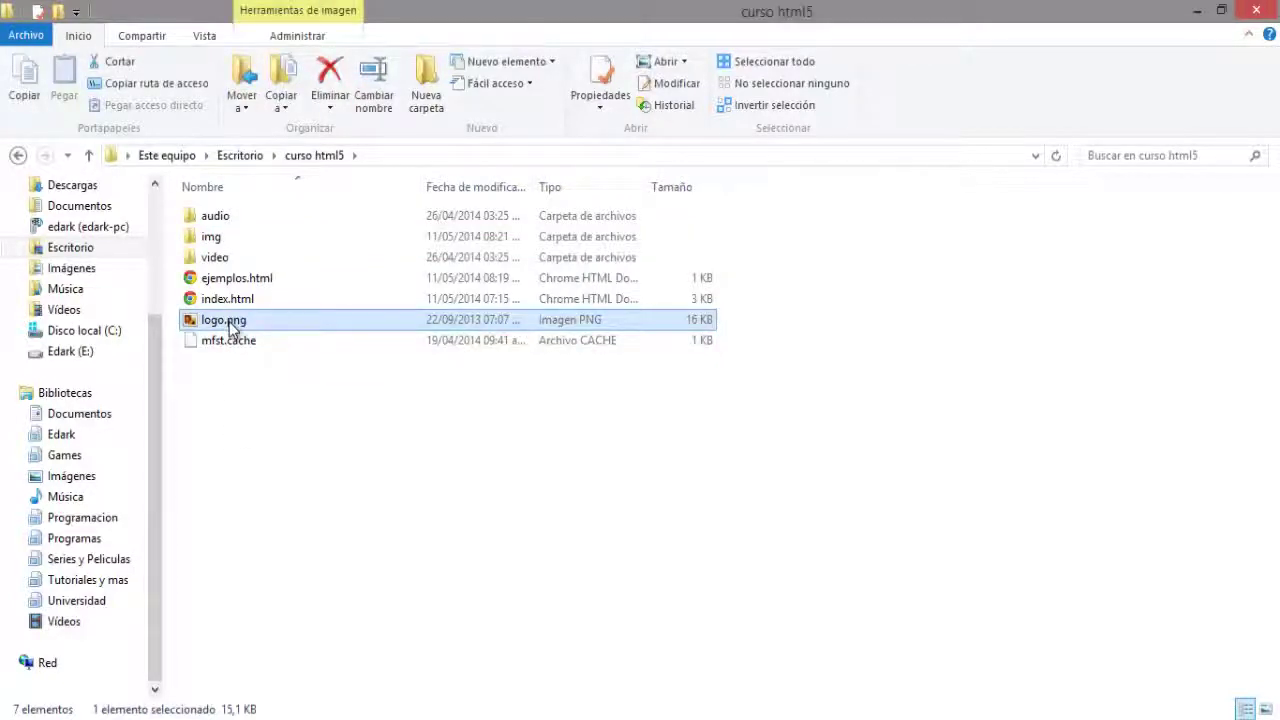
drag(231, 325, 235, 242)
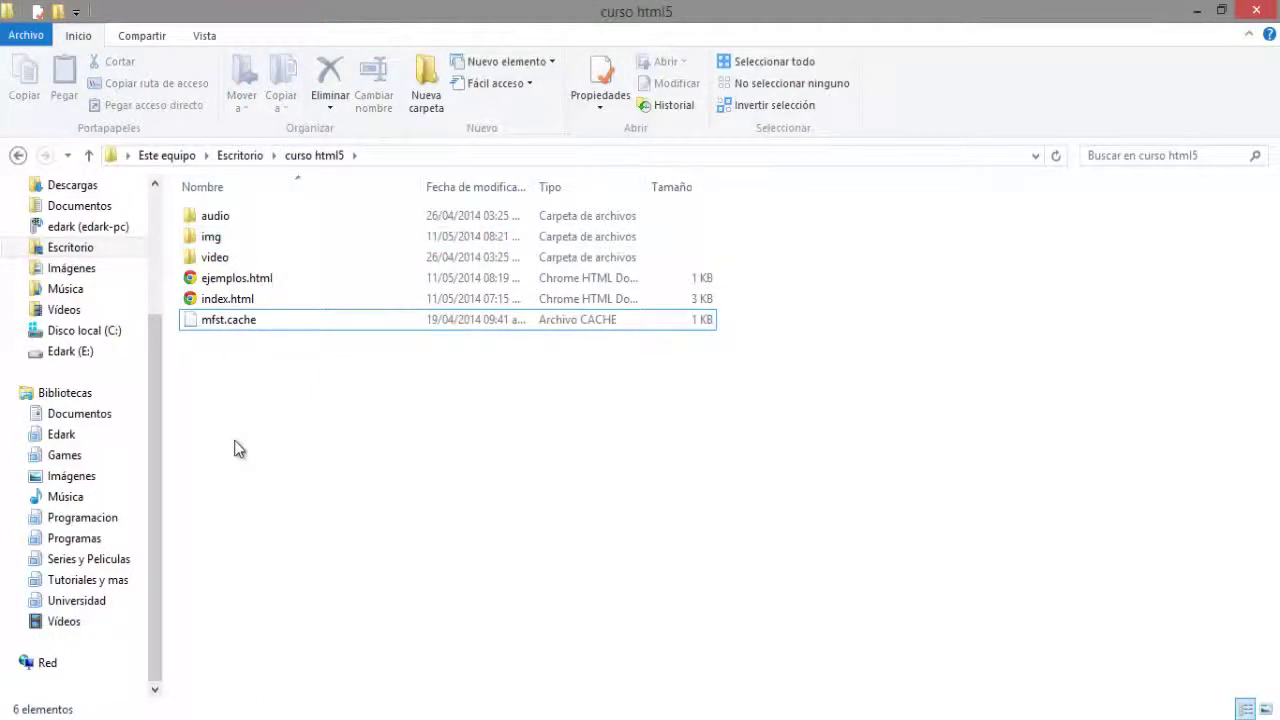
Create two more folders in curso html5, named css and php.
click(427, 105)
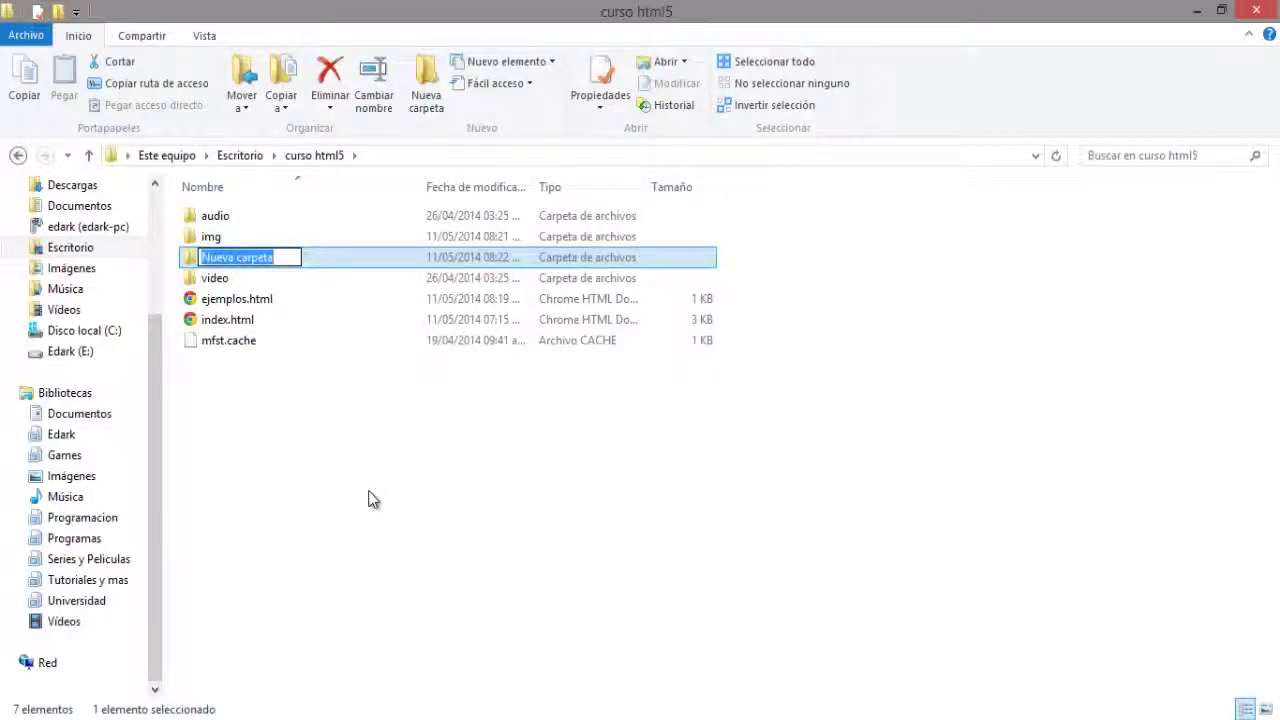
text(css)
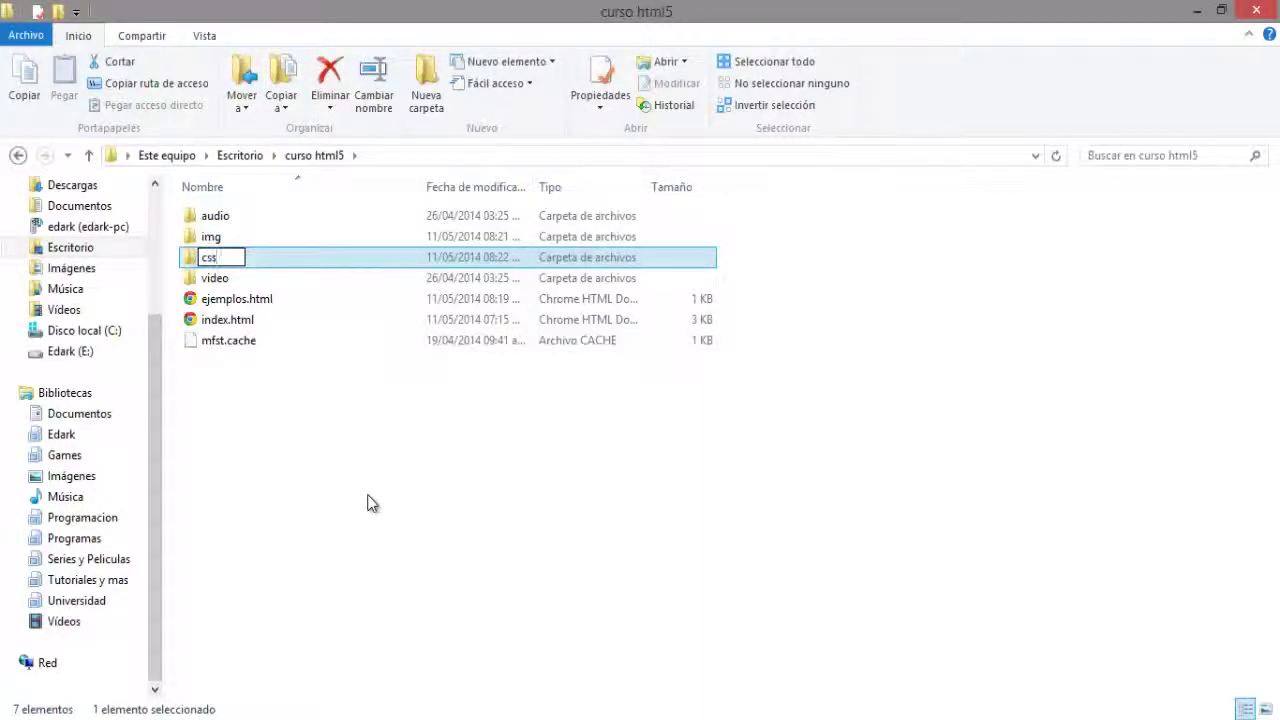
key(Return)
click(427, 80)
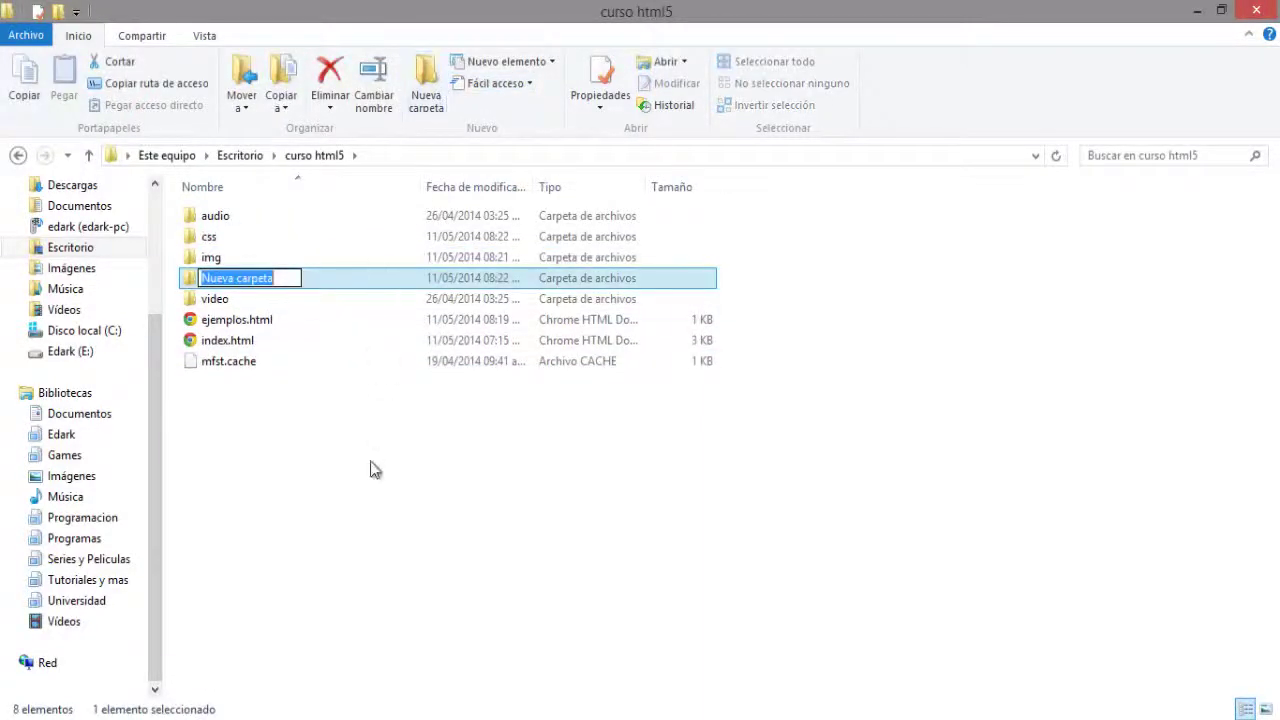
text(php)
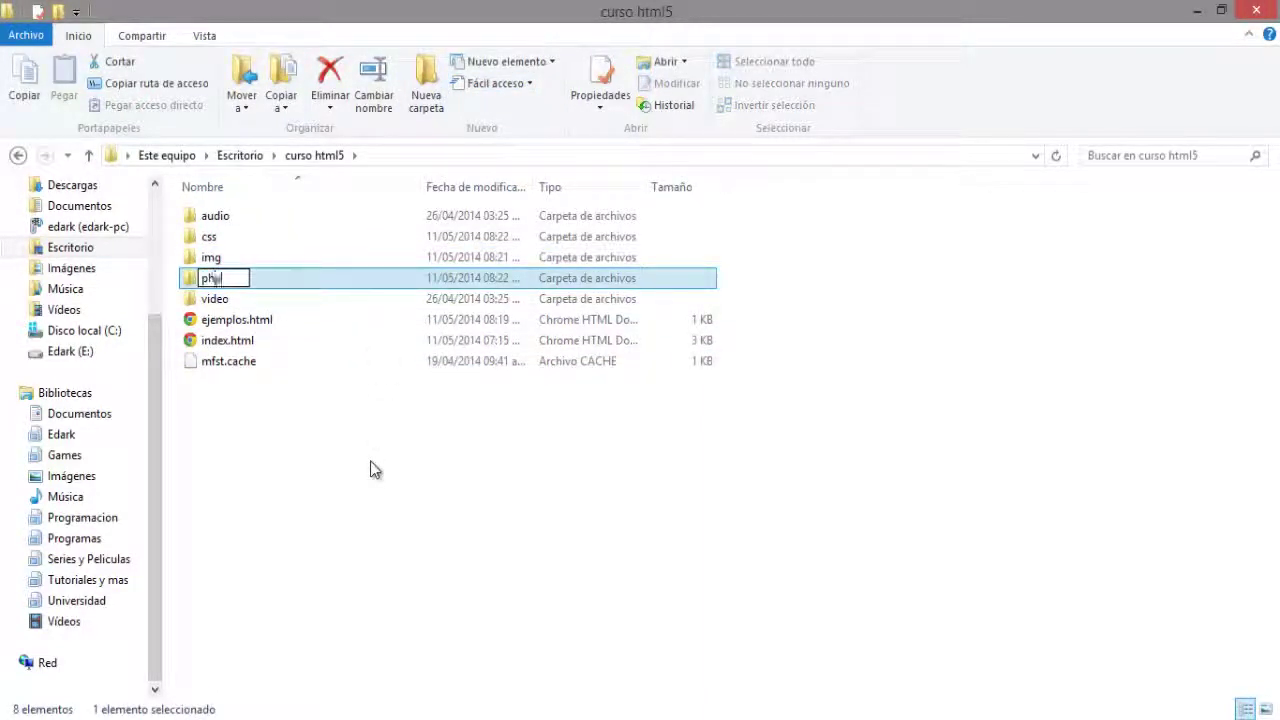
click(357, 590)
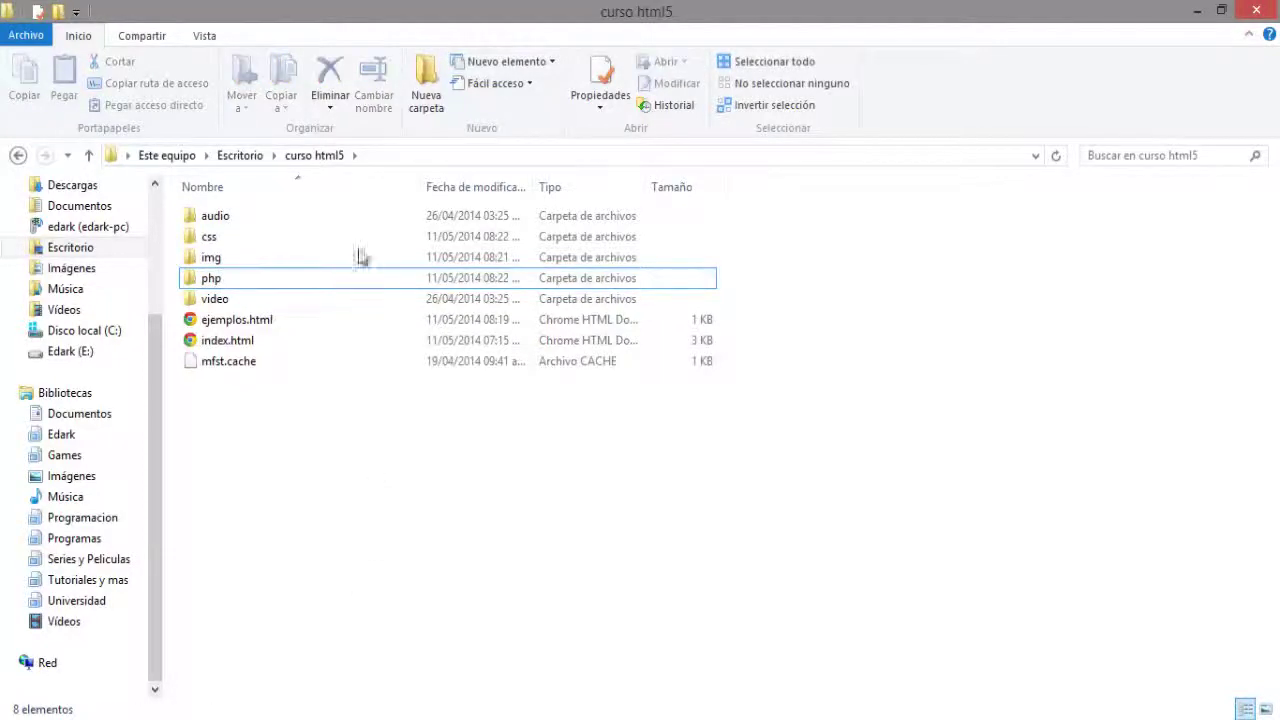
Create a folder named js in curso html5 and refresh the file listing.
click(424, 100)
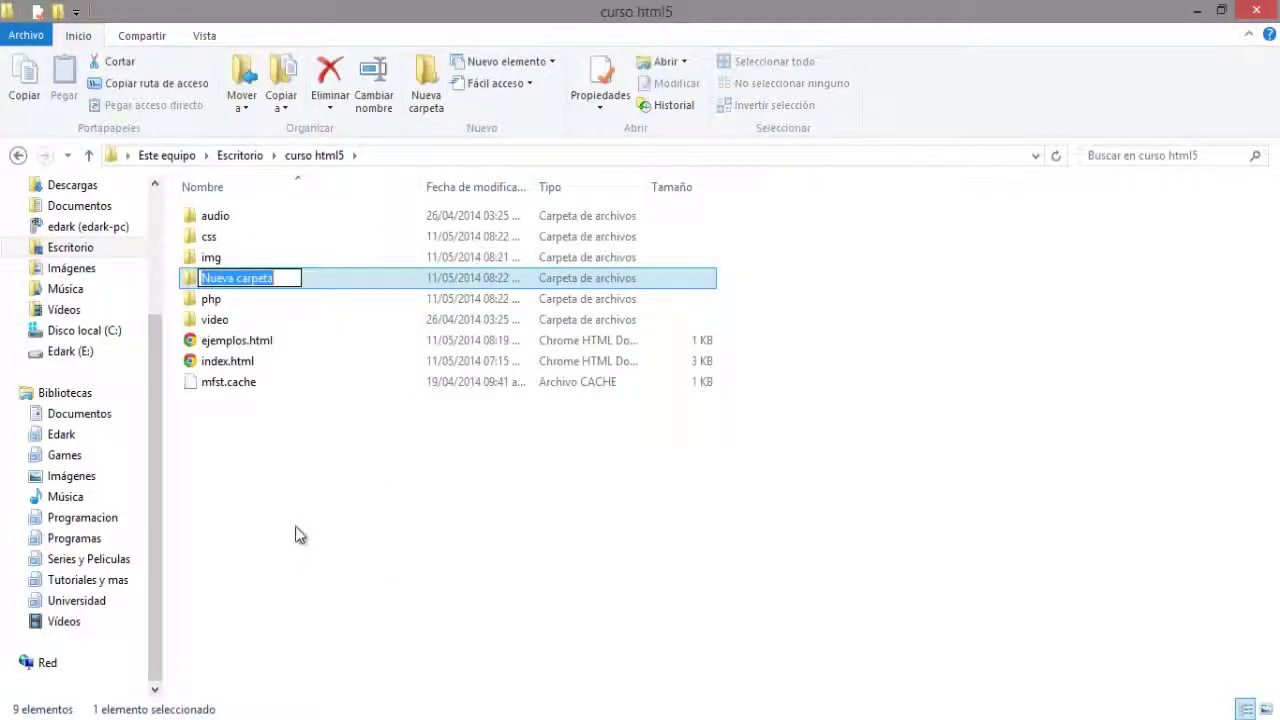
text(js)
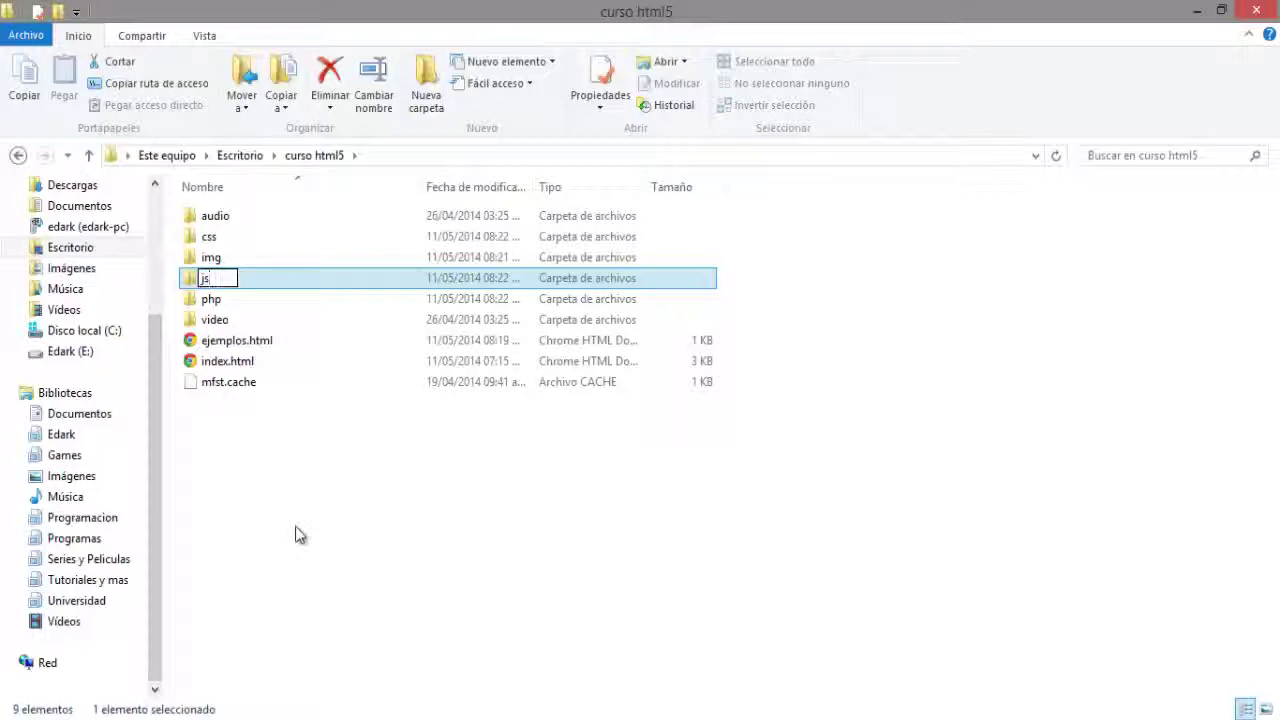
key(Return)
click(290, 535)
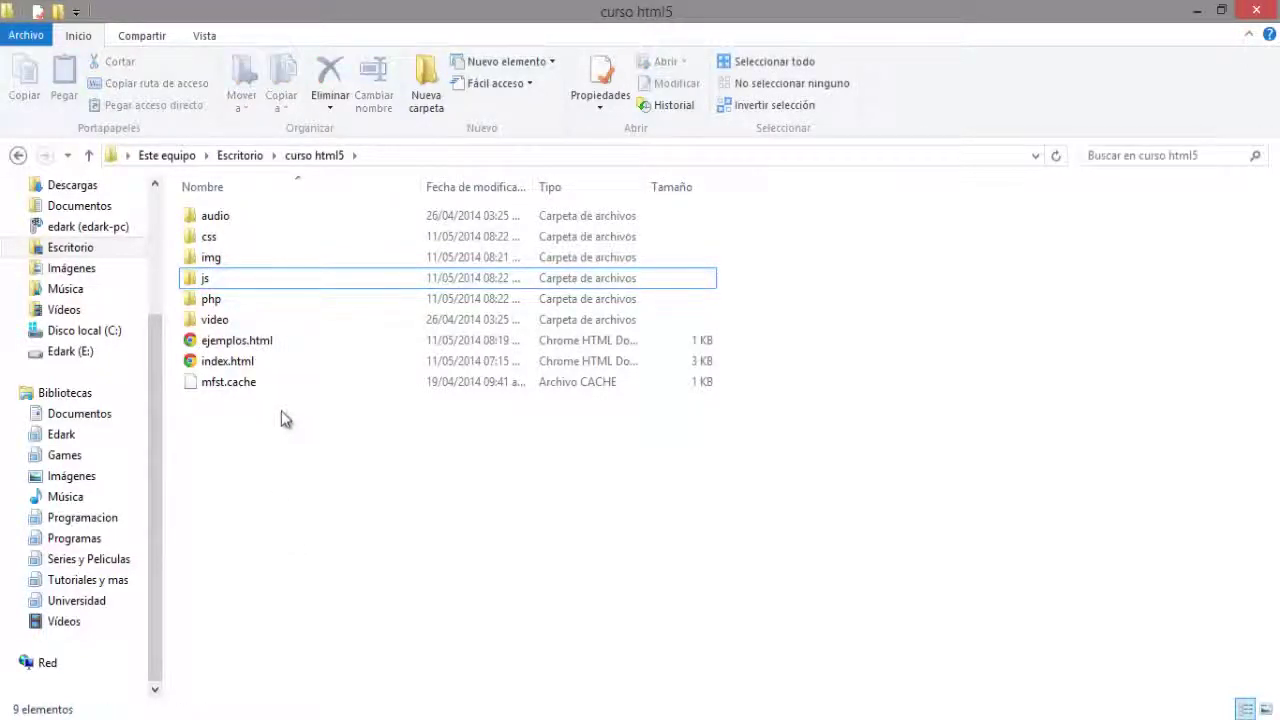
right_click(230, 451)
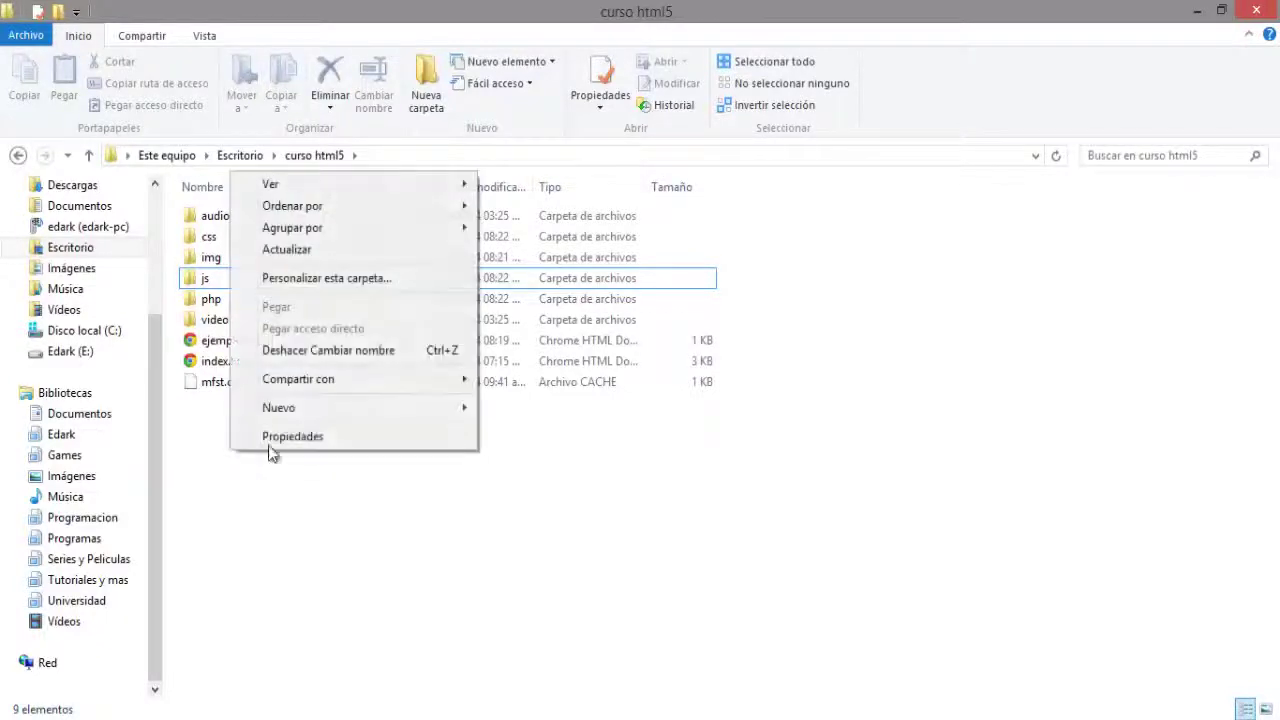
click(300, 249)
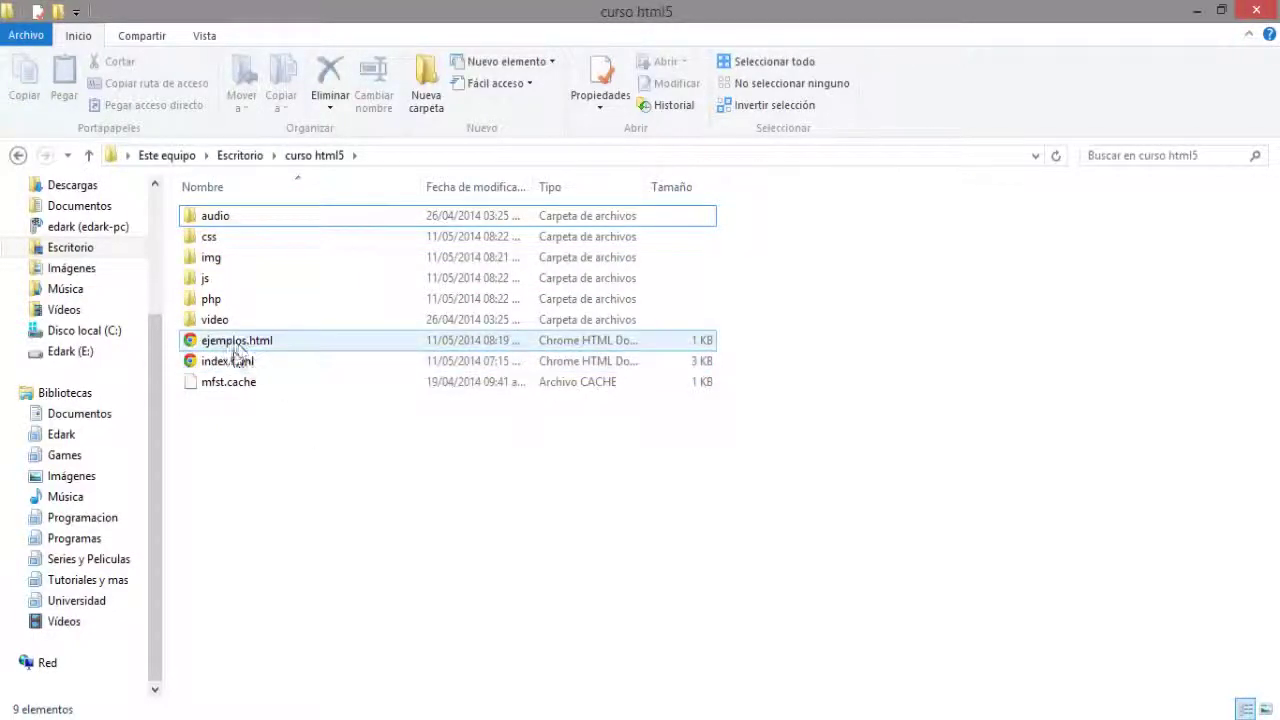
Create a folder named archivos in curso html5 and move mfst.cache into it.
click(426, 82)
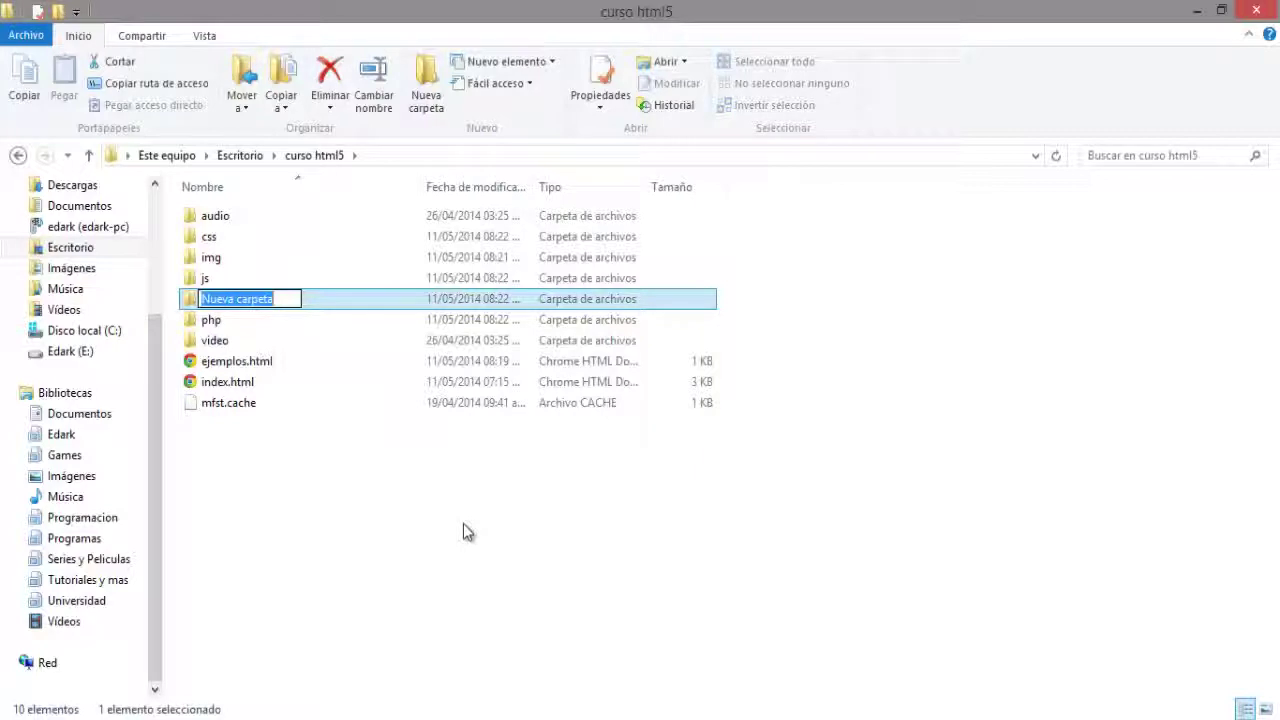
text(archovi)
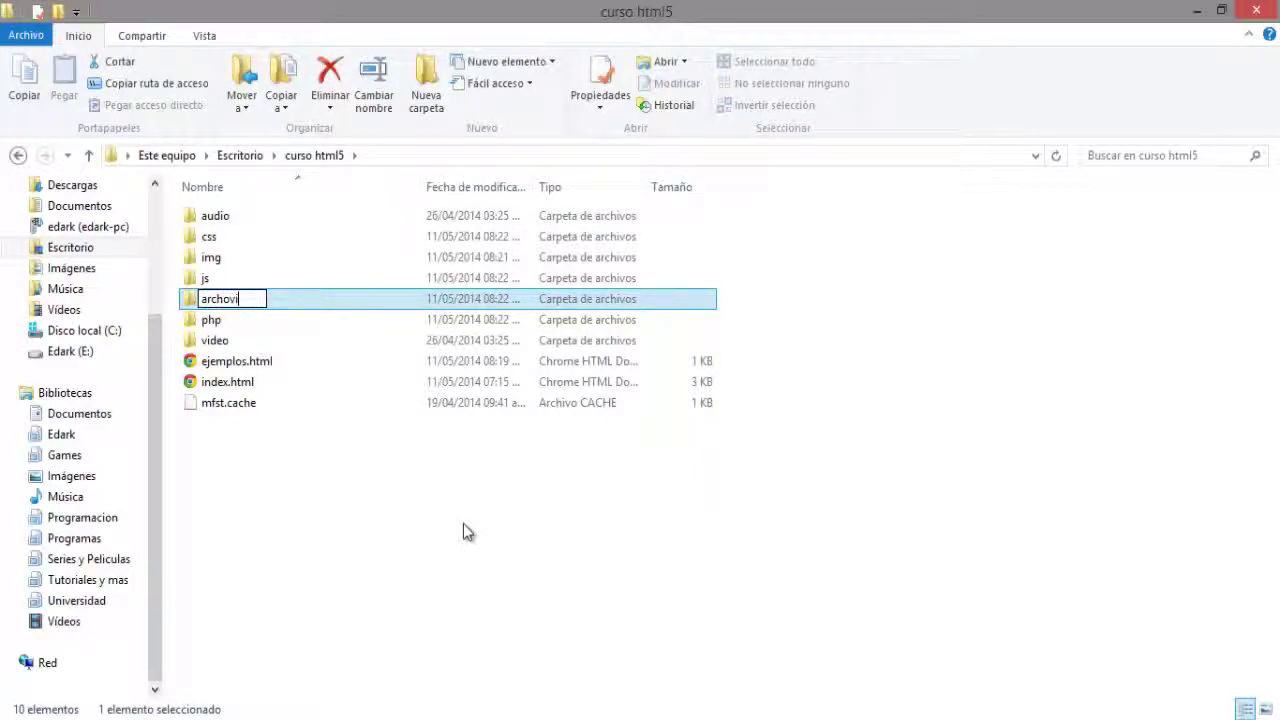
key(BackSpace)
key(BackSpace)
key(BackSpace)
text(ivos)
click(302, 463)
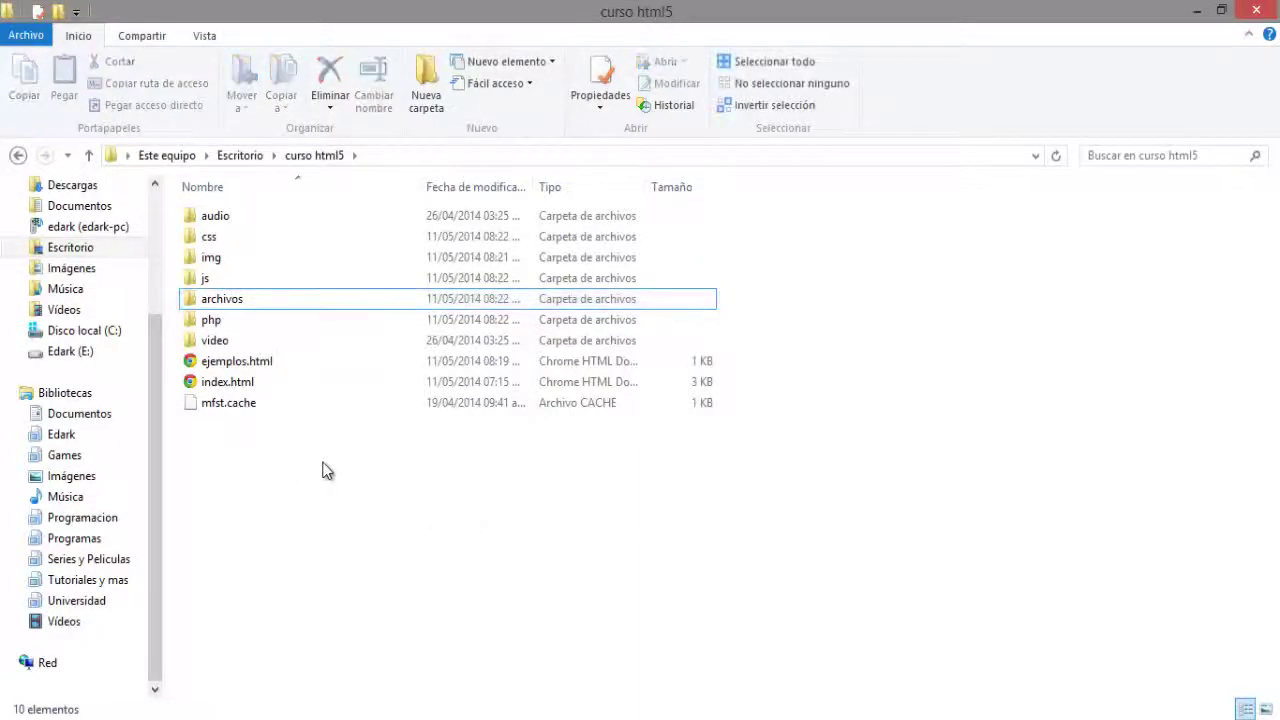
drag(218, 410, 231, 306)
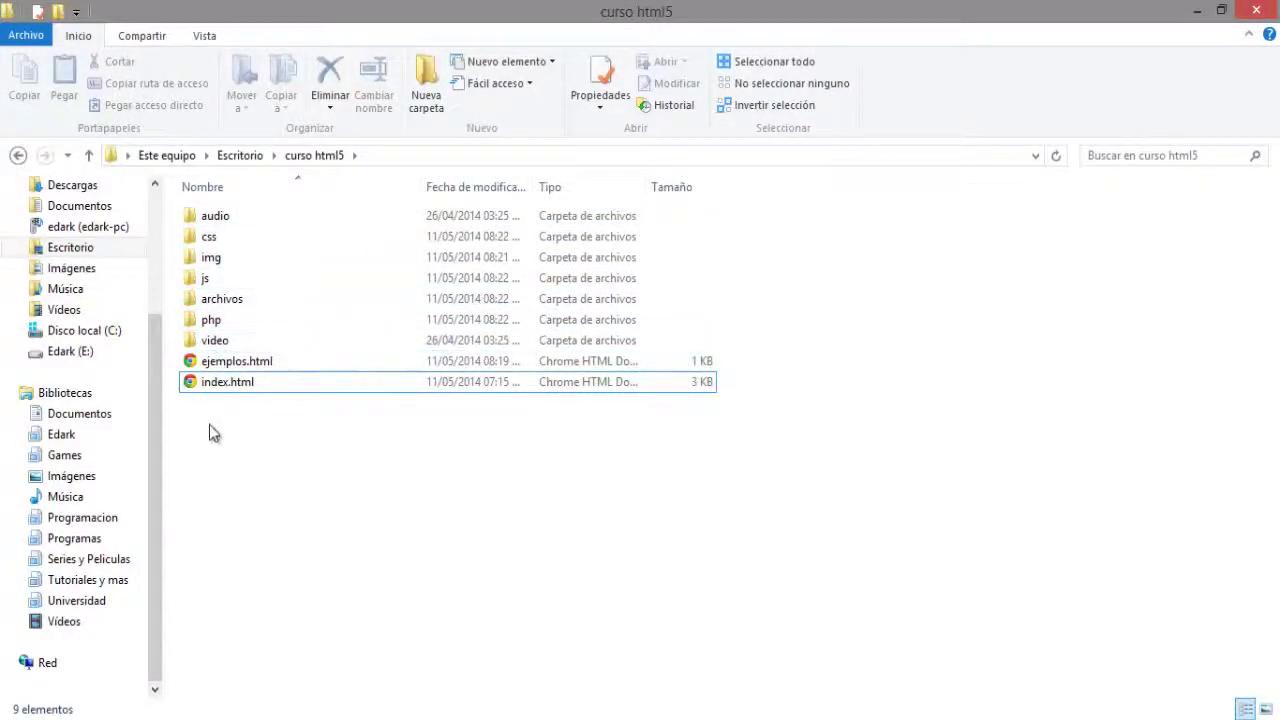
Create a folder named multimedia in curso html5 and delete it again.
click(428, 80)
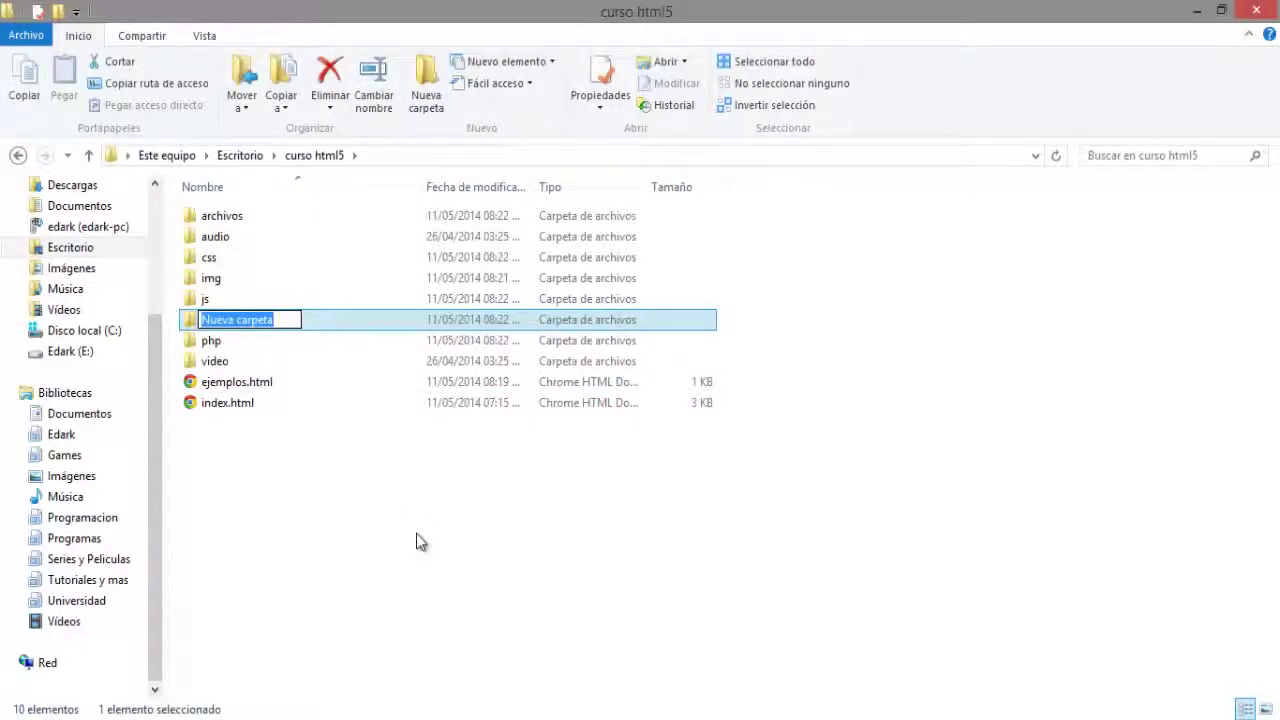
text(m)
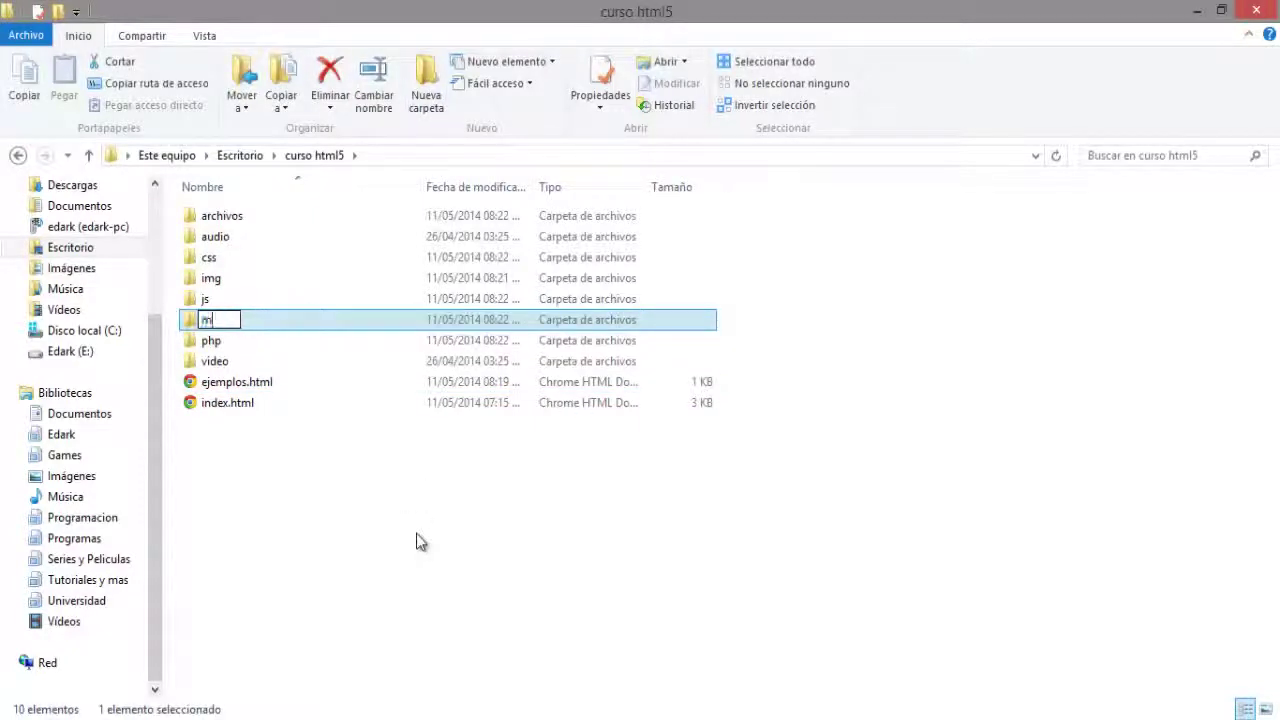
text(ultimedia)
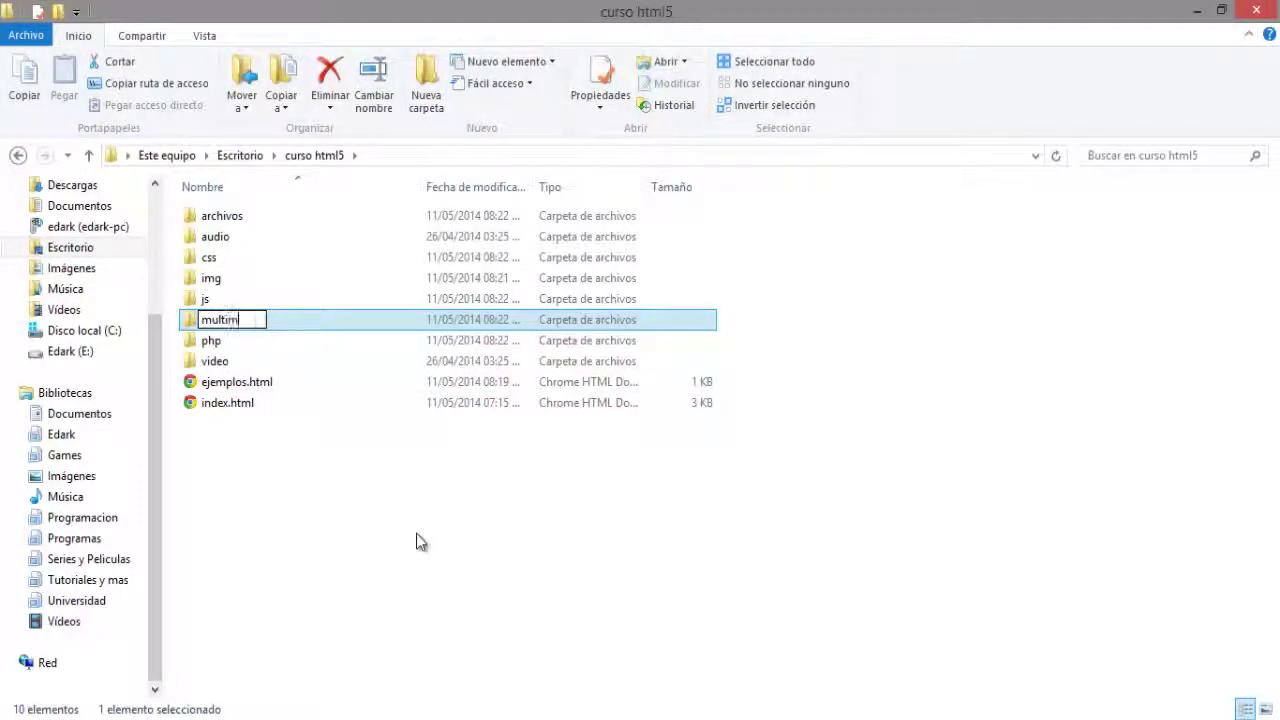
click(358, 556)
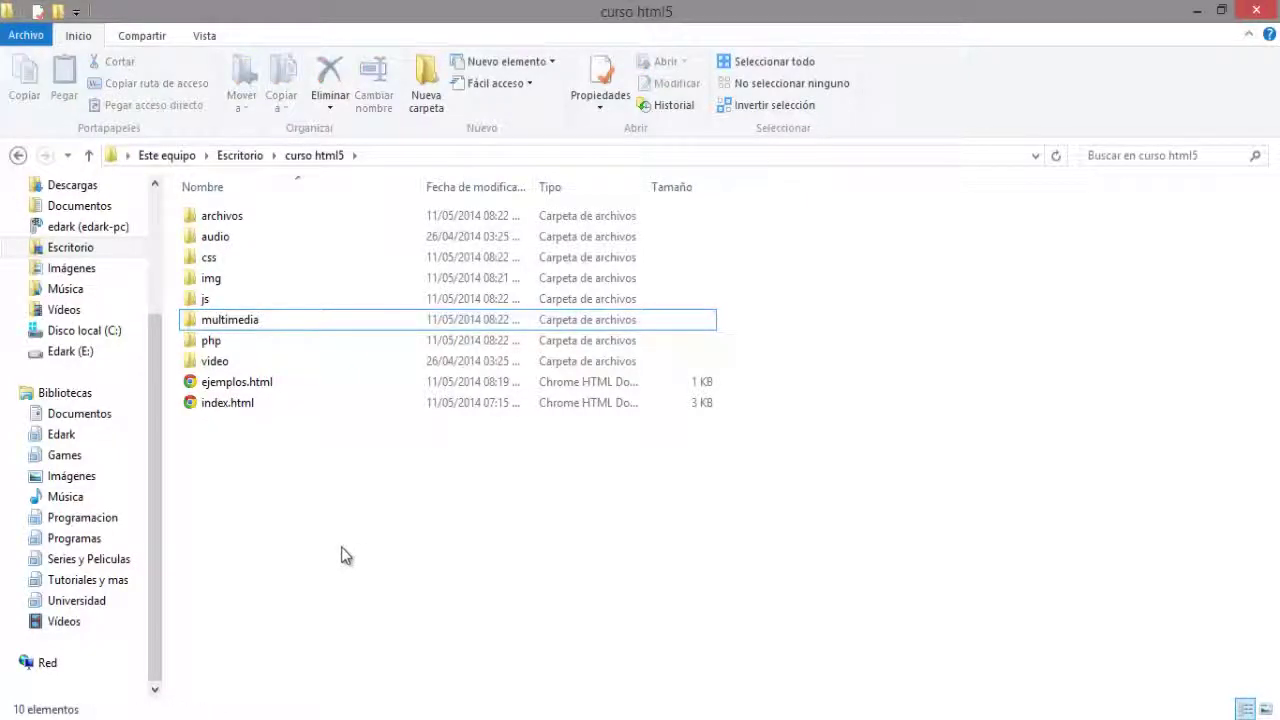
click(235, 322)
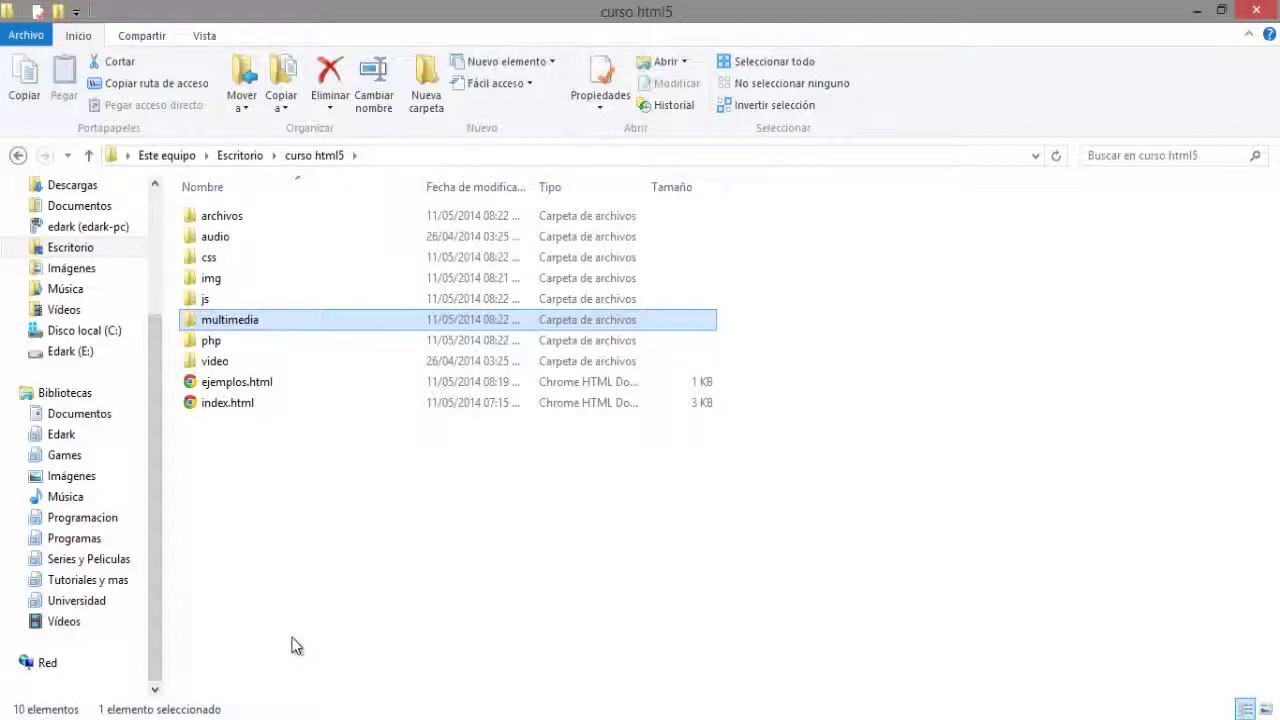
key(Delete)
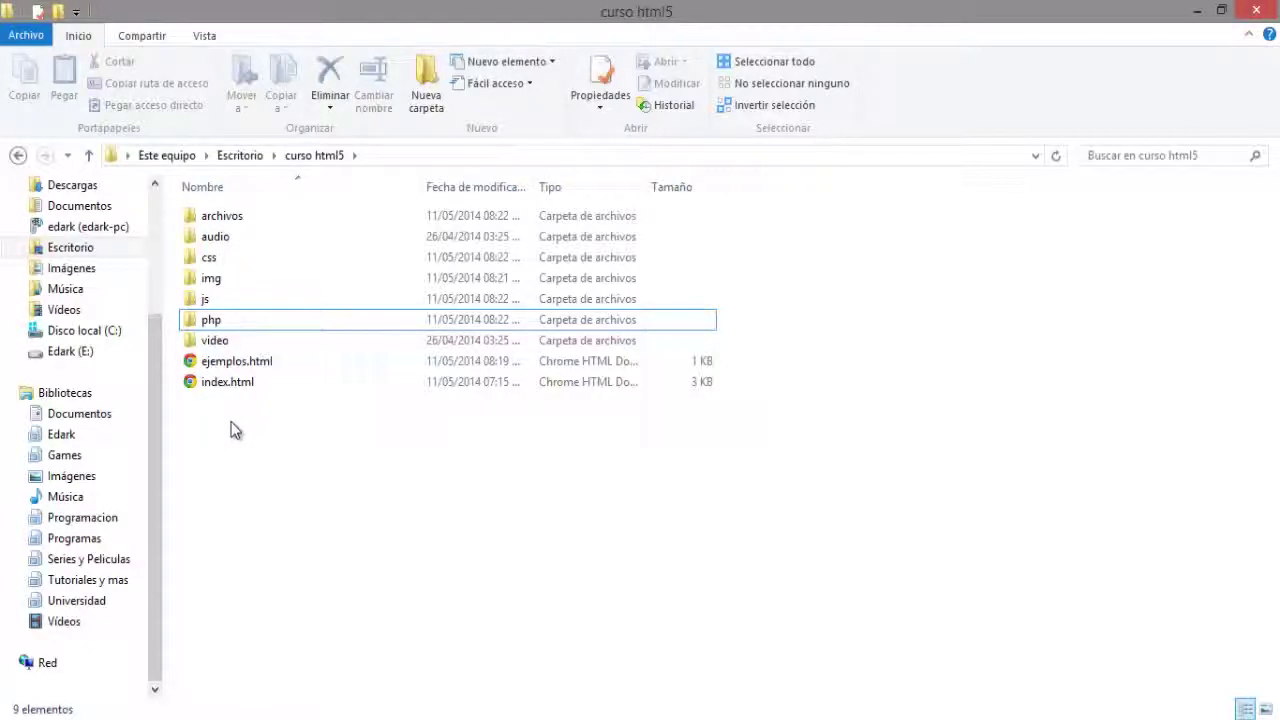
Create a folder named documentos in curso html5.
click(426, 85)
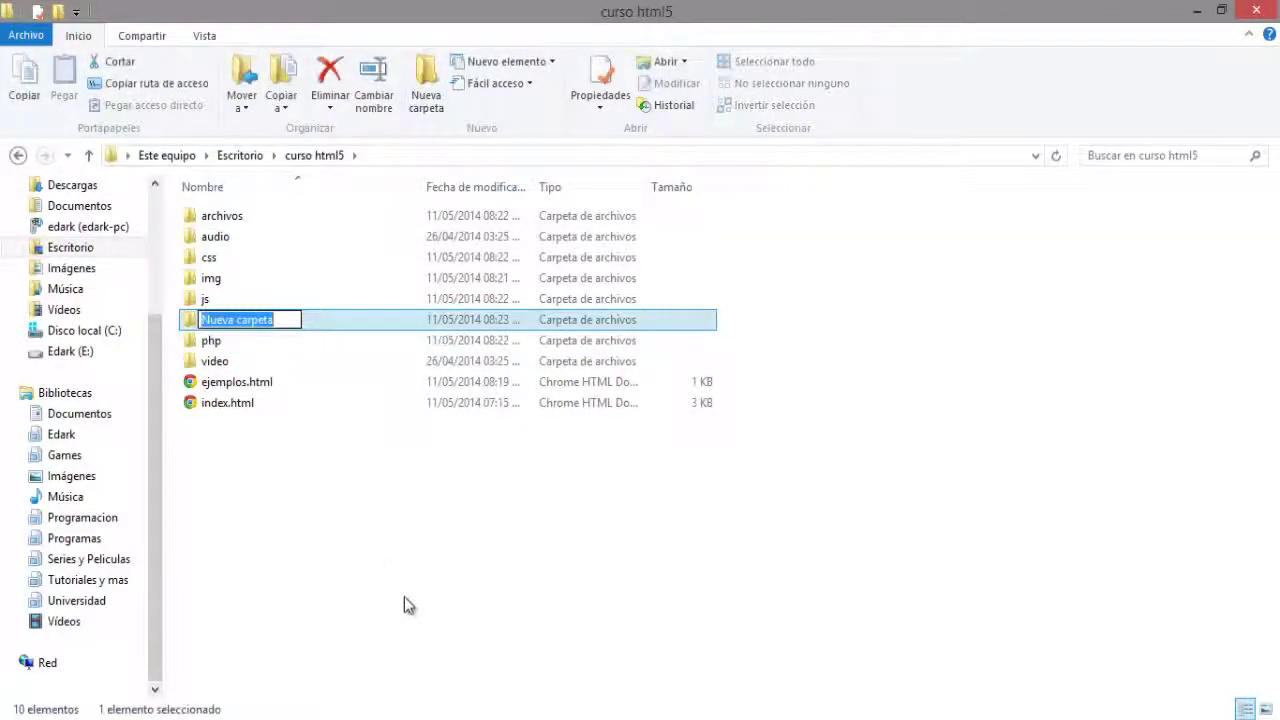
text(d)
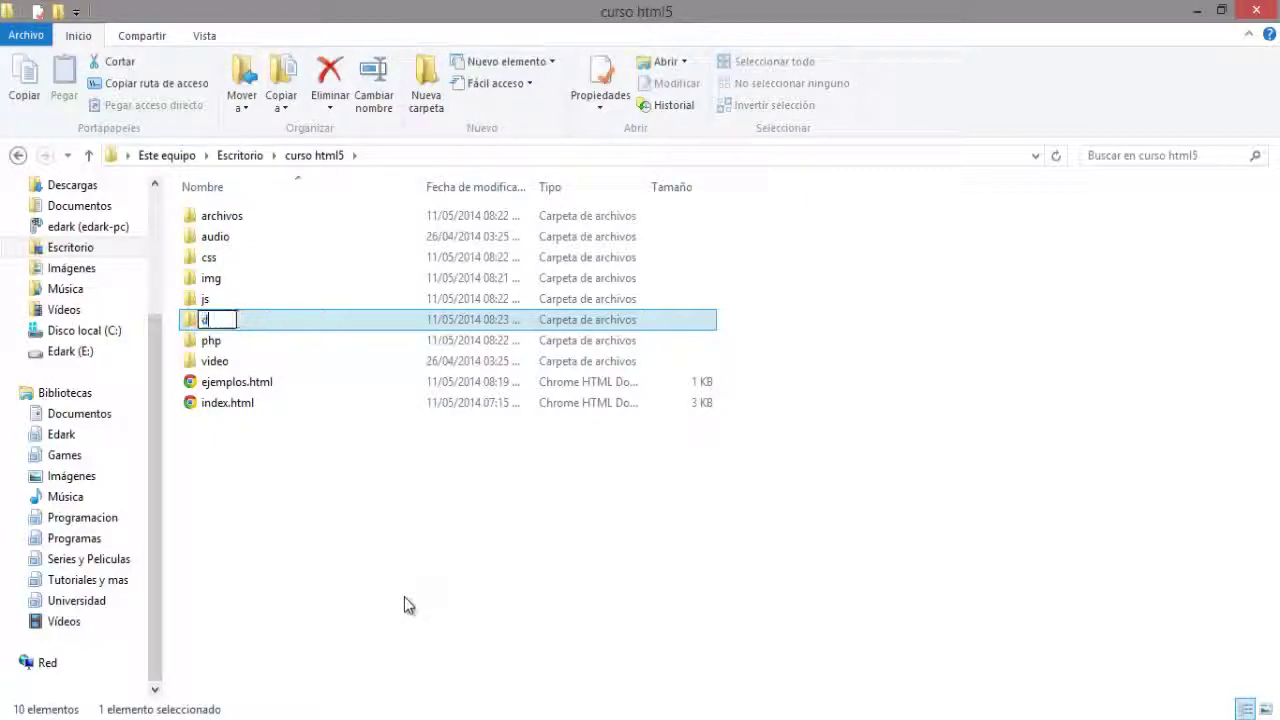
text(ocumentos)
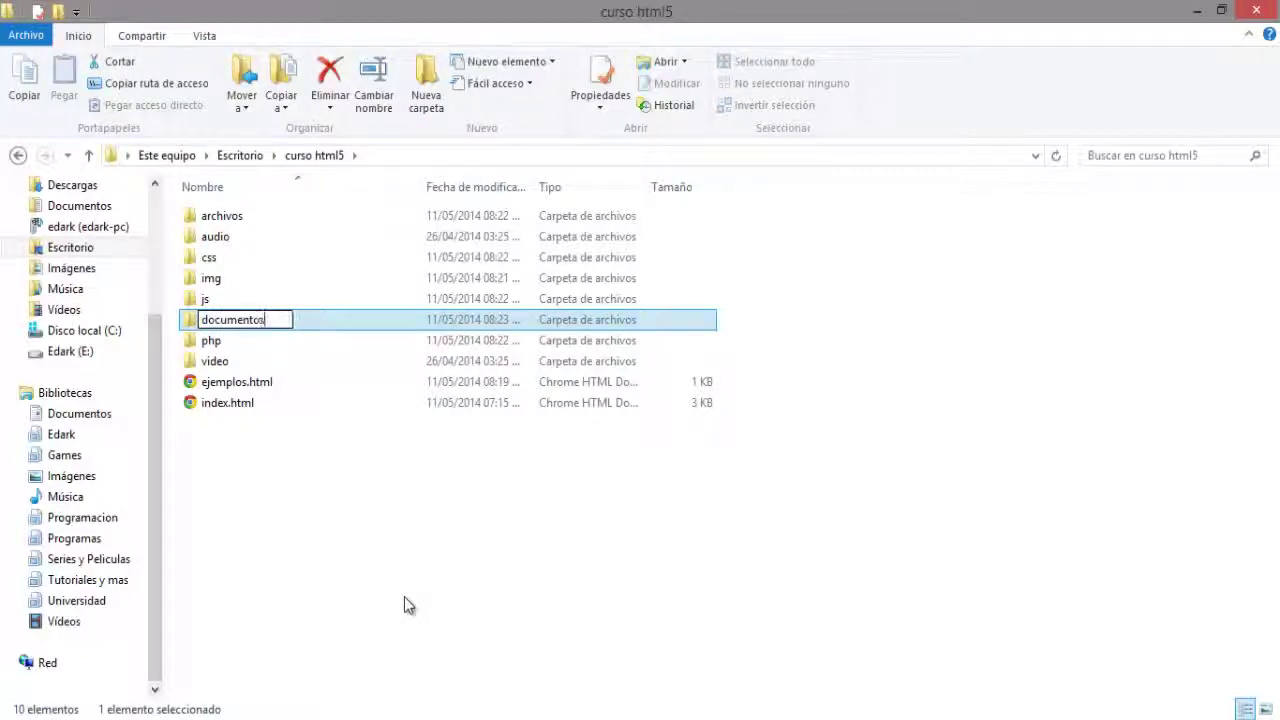
click(318, 565)
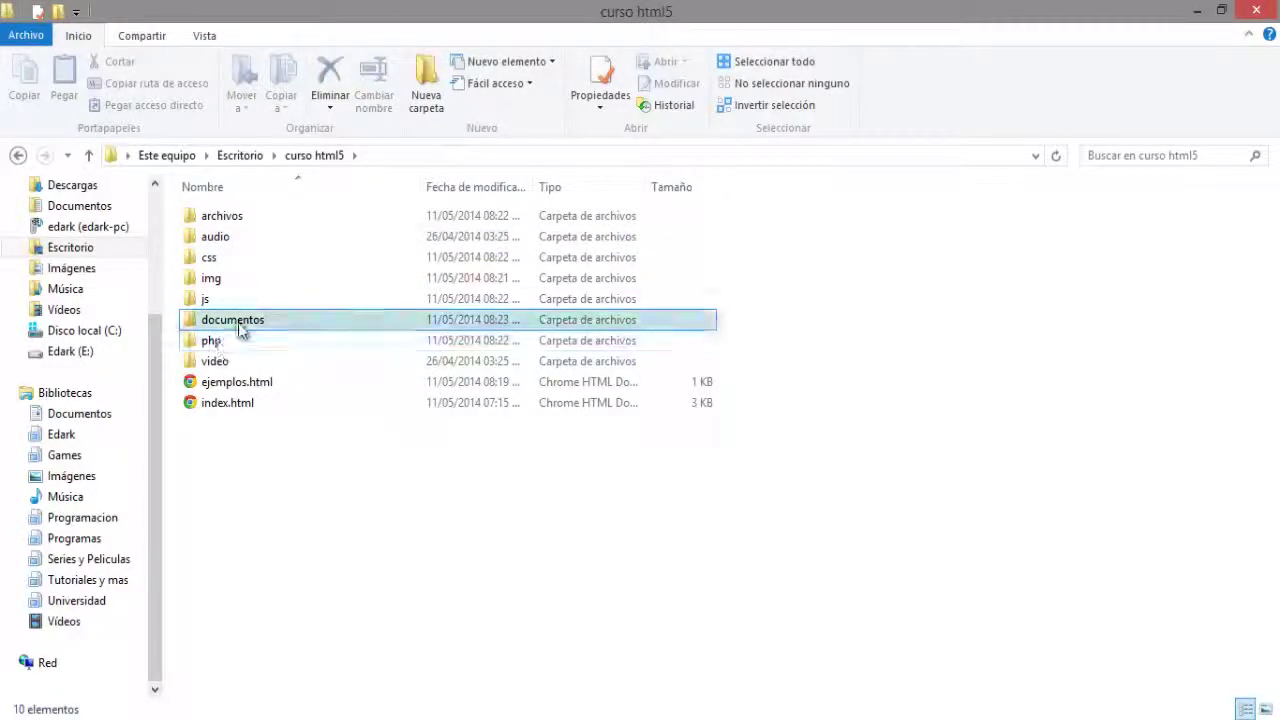
Create a folder named calendario in curso html5 and refresh the file listing.
click(427, 108)
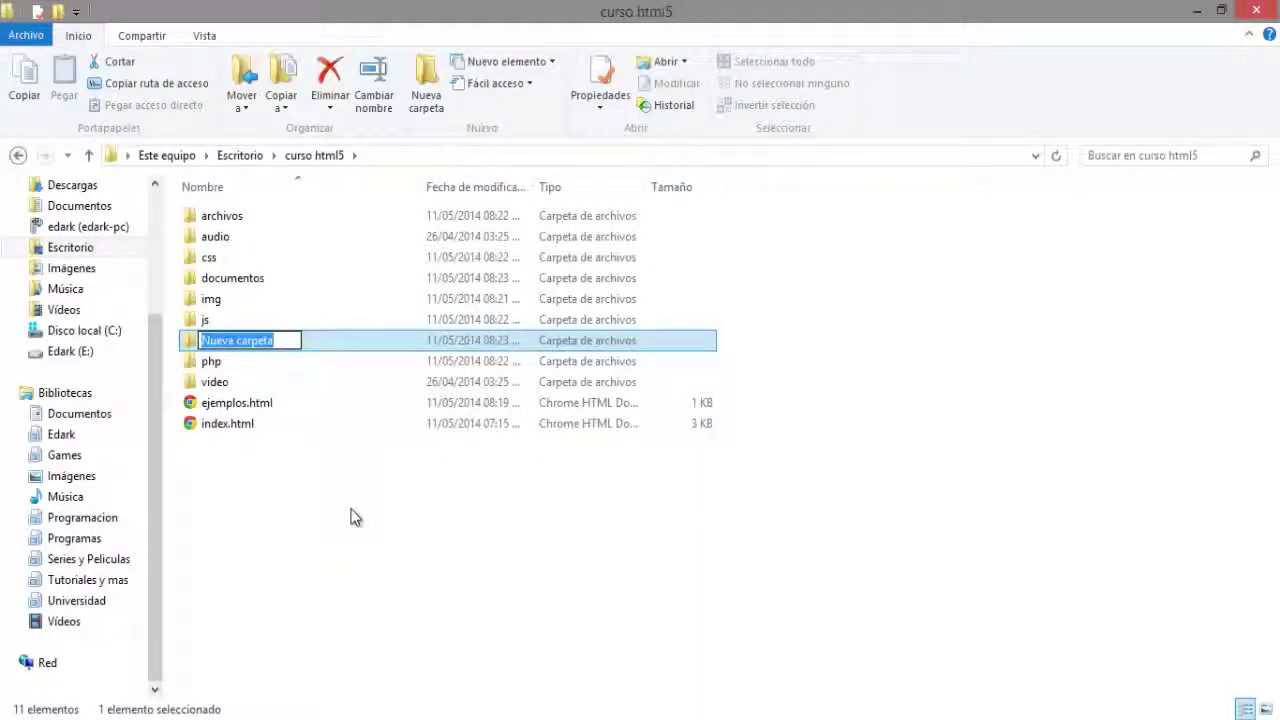
text(ca)
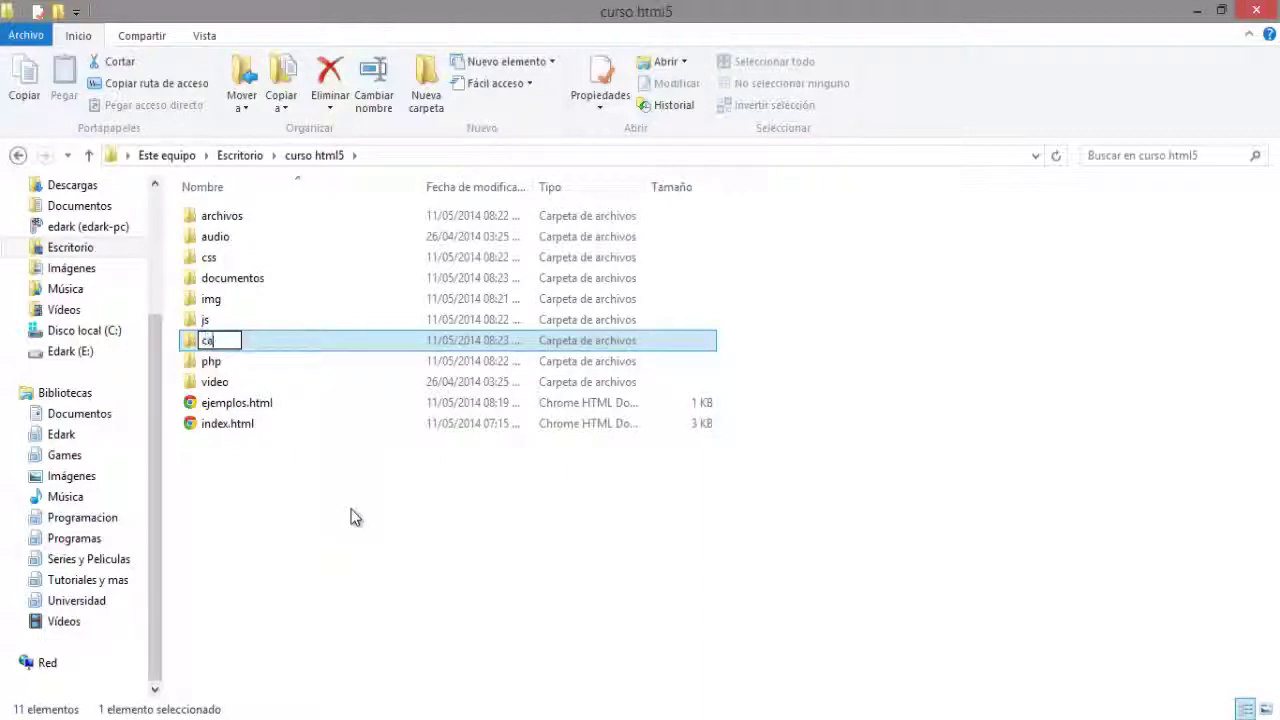
text(lendario)
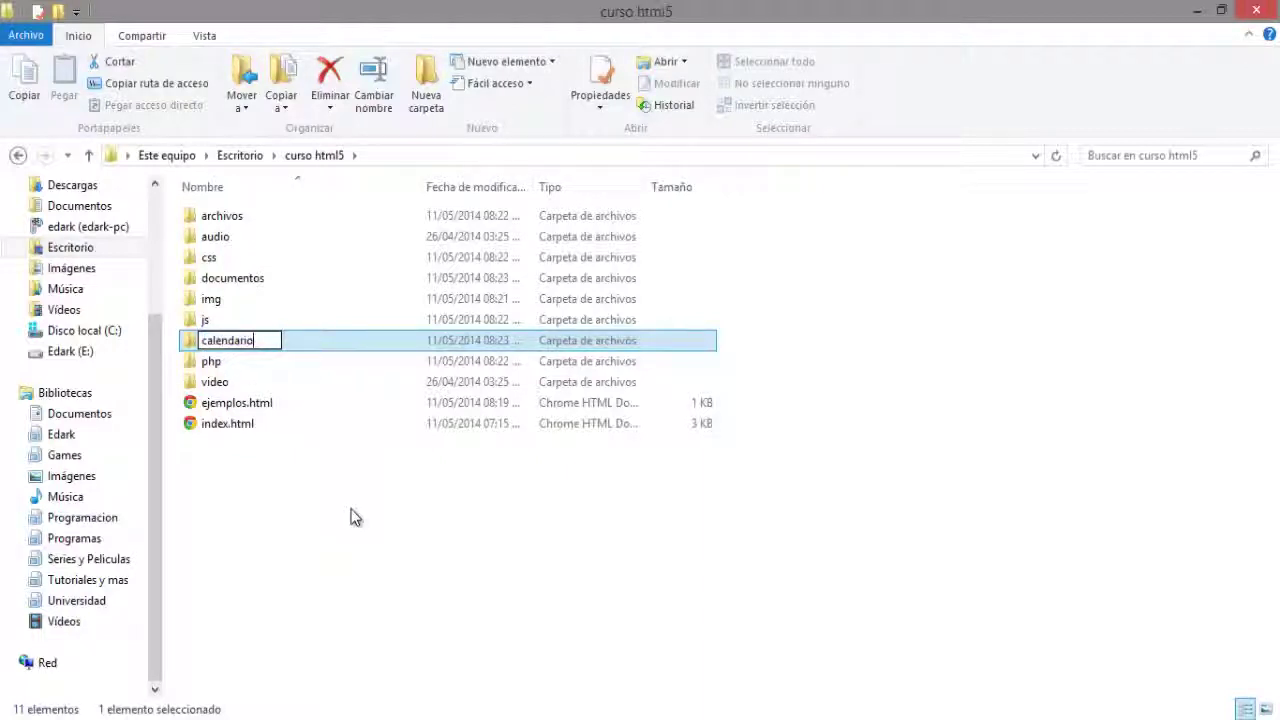
click(354, 517)
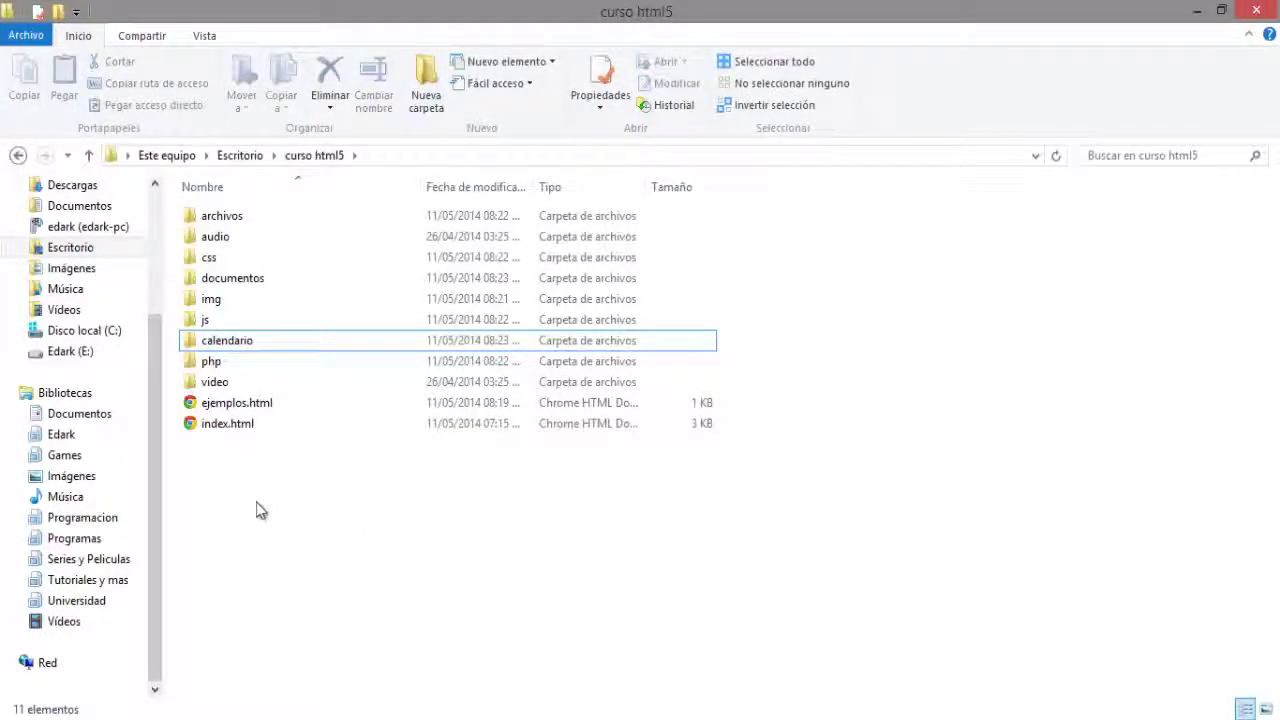
click(226, 348)
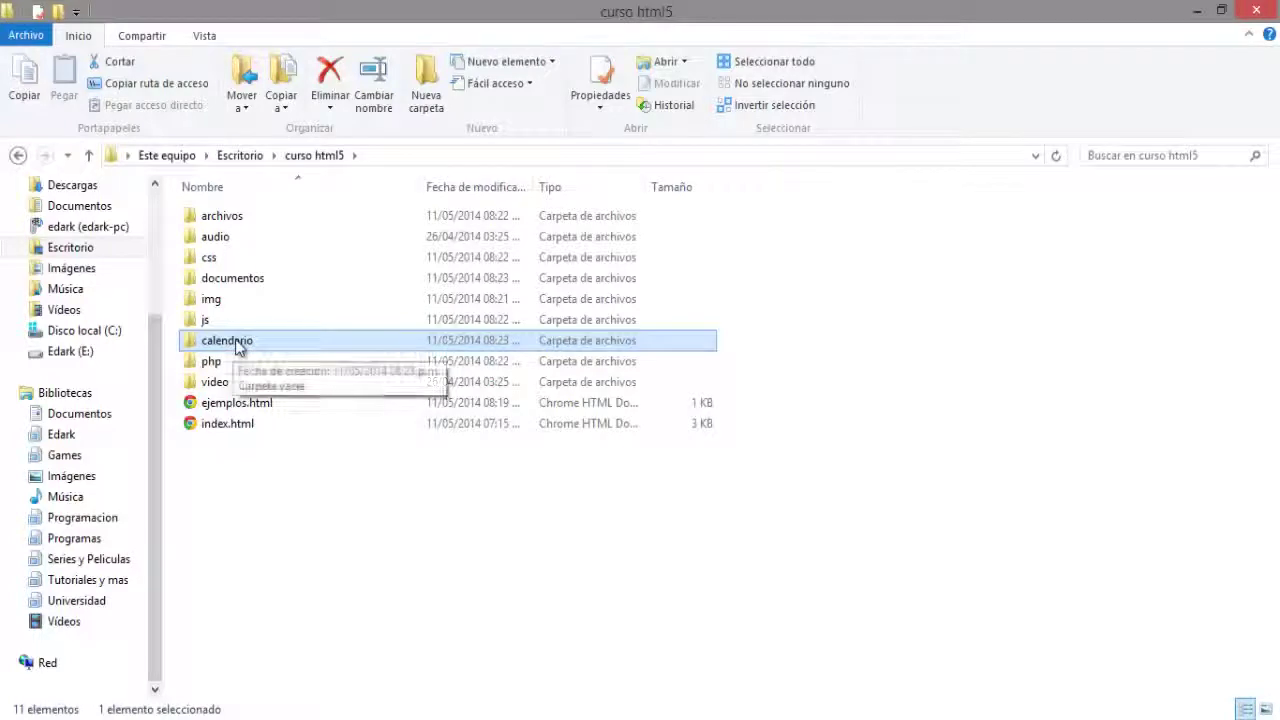
right_click(244, 471)
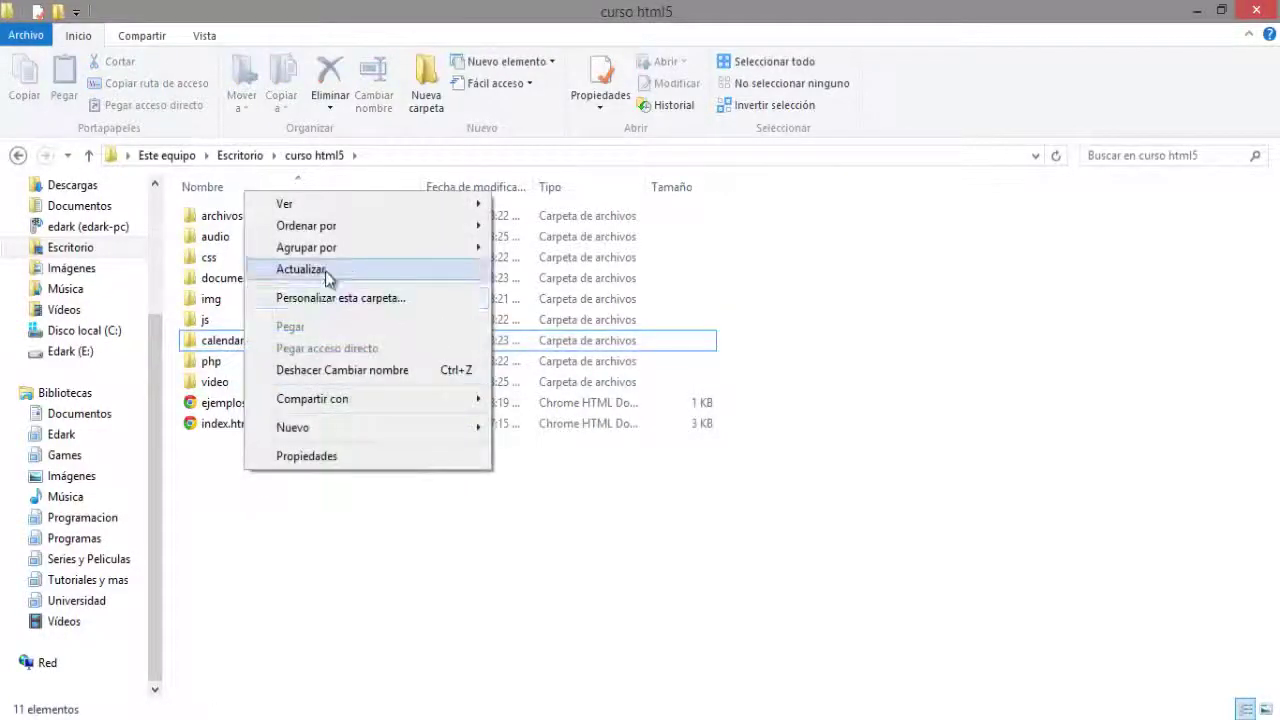
click(328, 273)
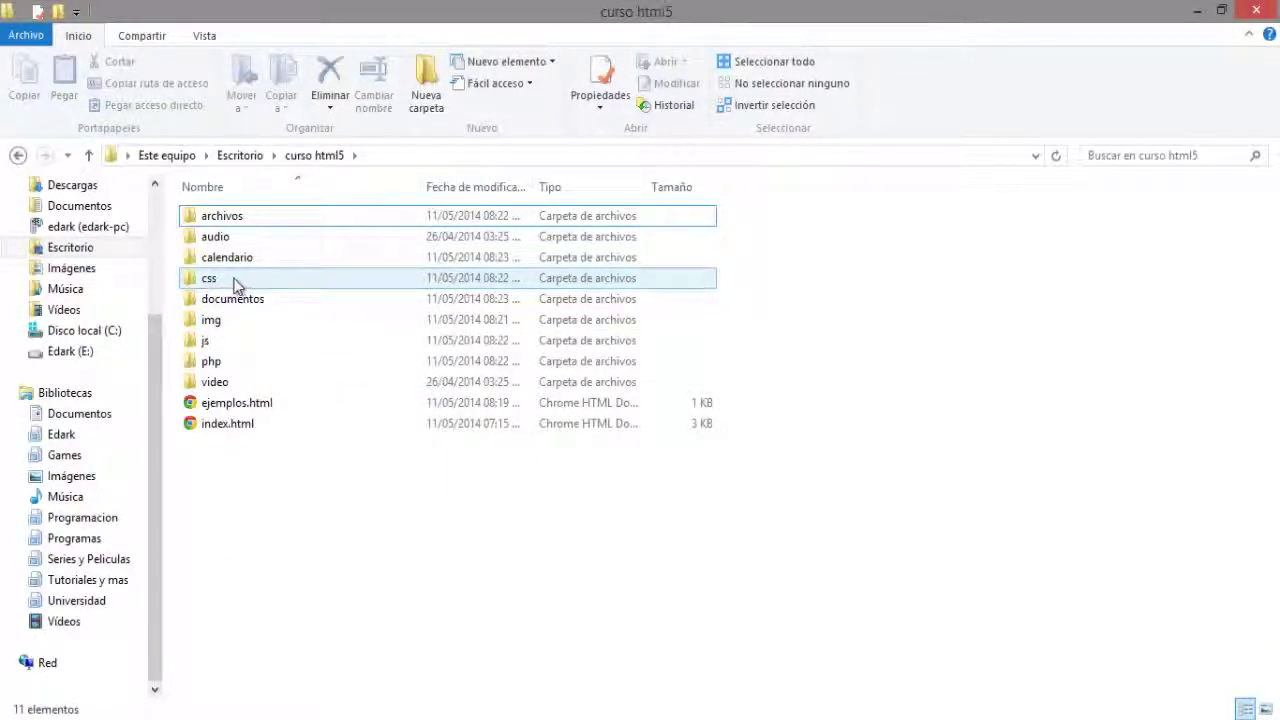
mouse_move(215, 348)
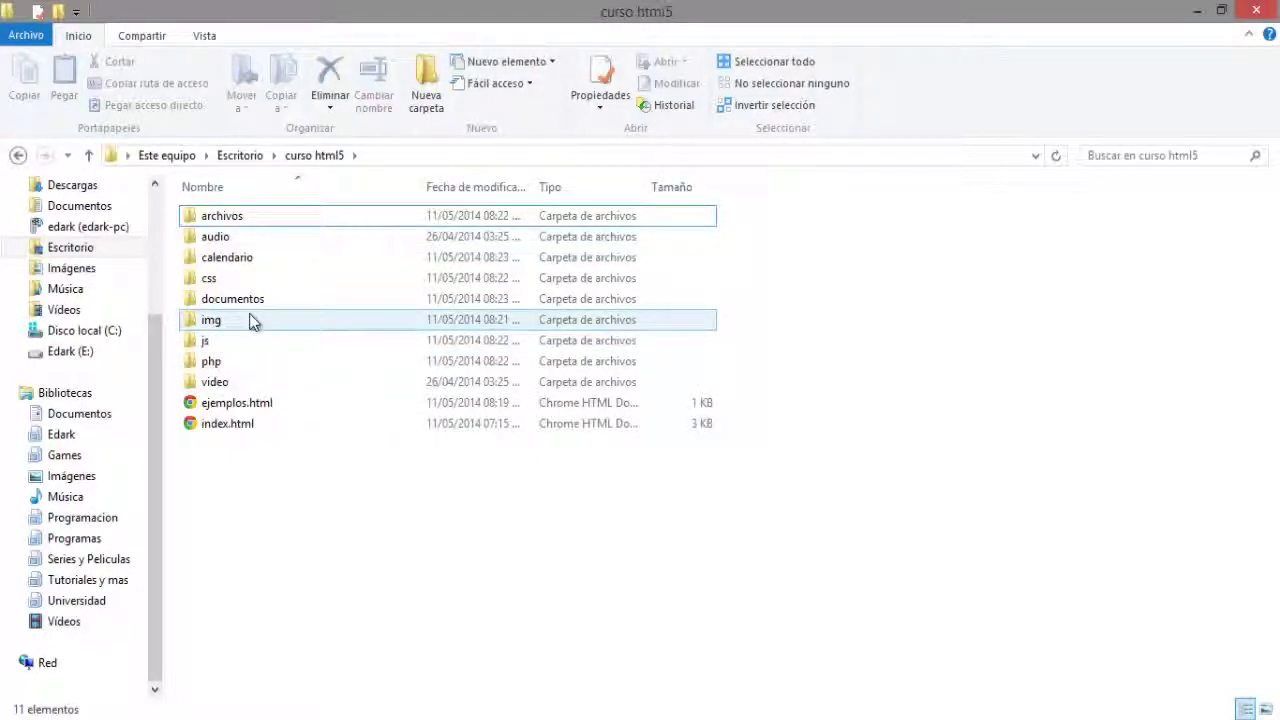
mouse_move(247, 244)
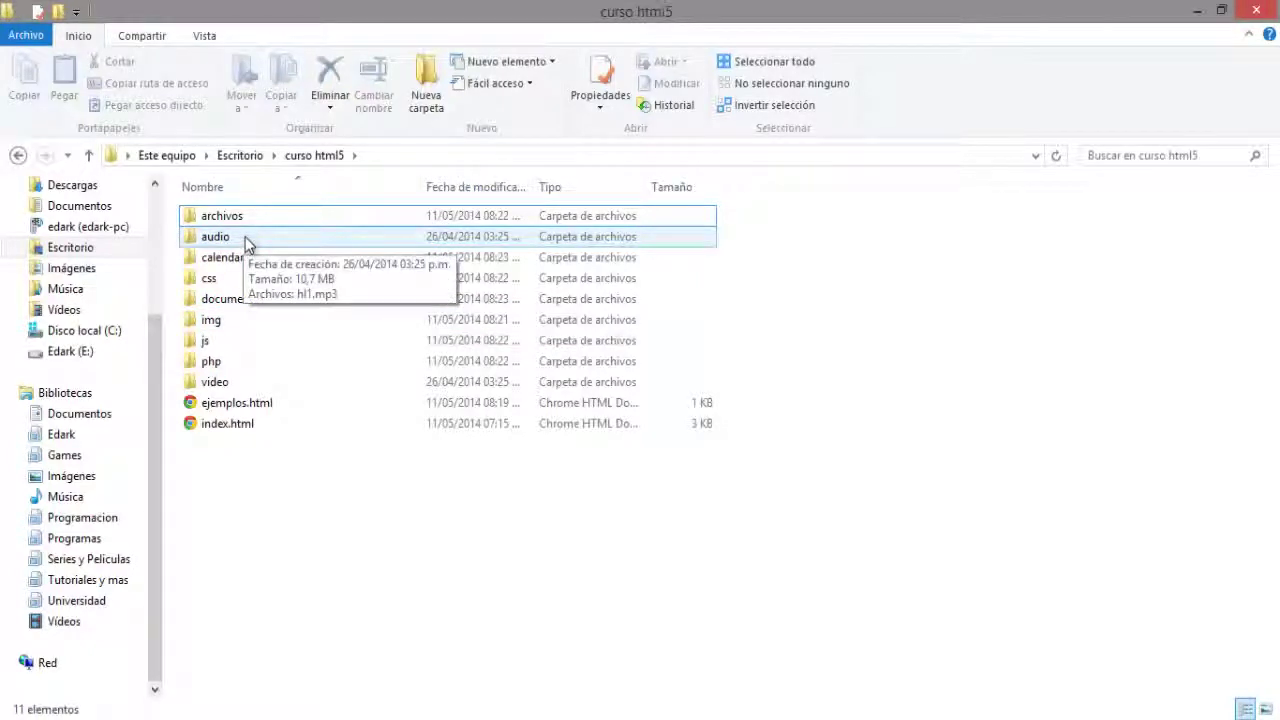